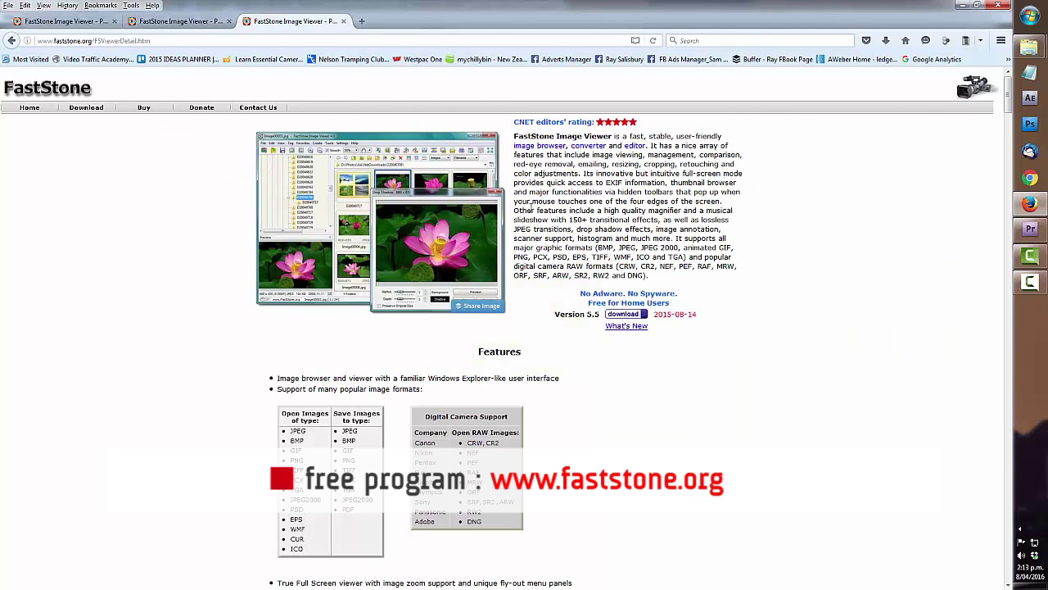
- Open the FastStone Image Viewer download page from the product list and download the exe from site 2
key("alt+Left")
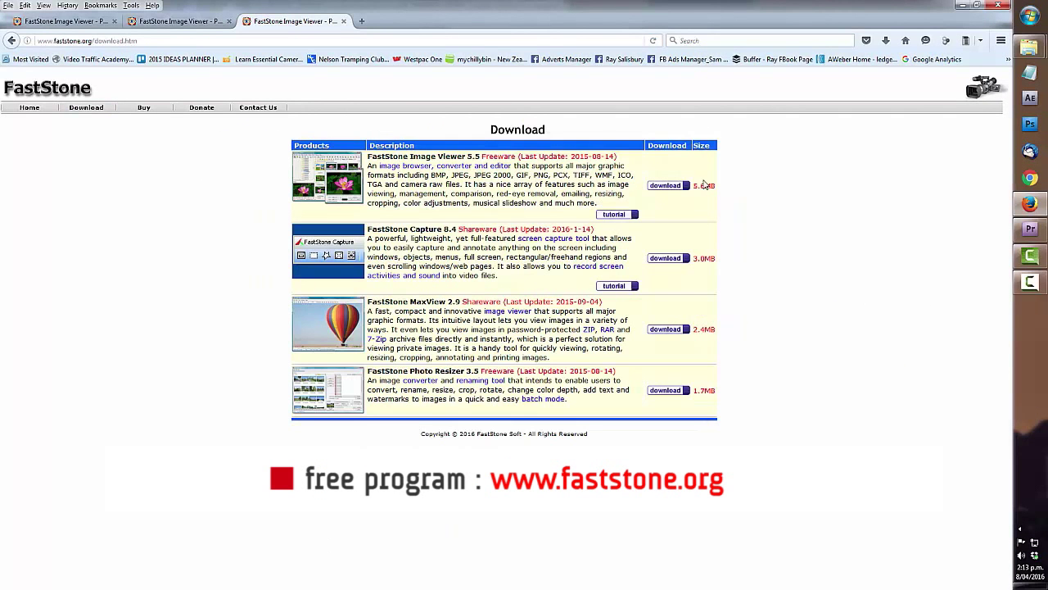
left_click(667, 186)
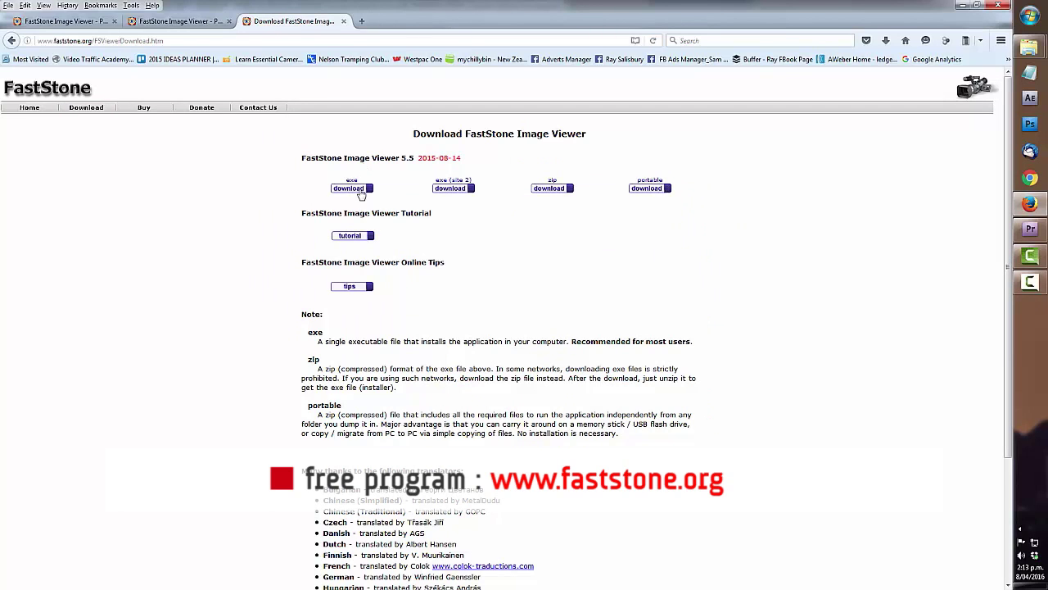
left_click(455, 190)
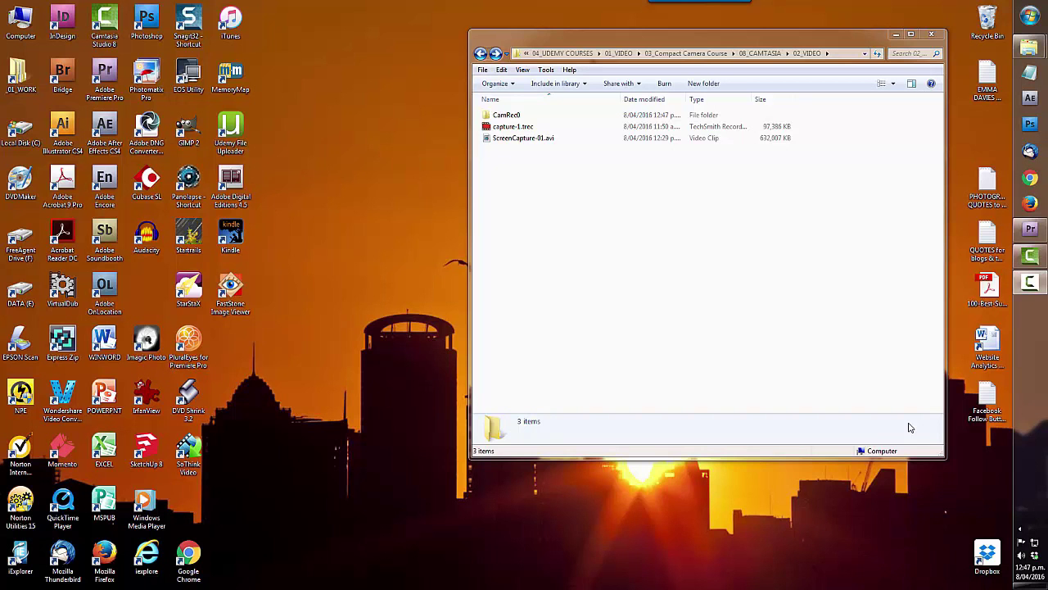
- Switch to the desktop and launch FastStone Image Viewer
double_click(231, 289)
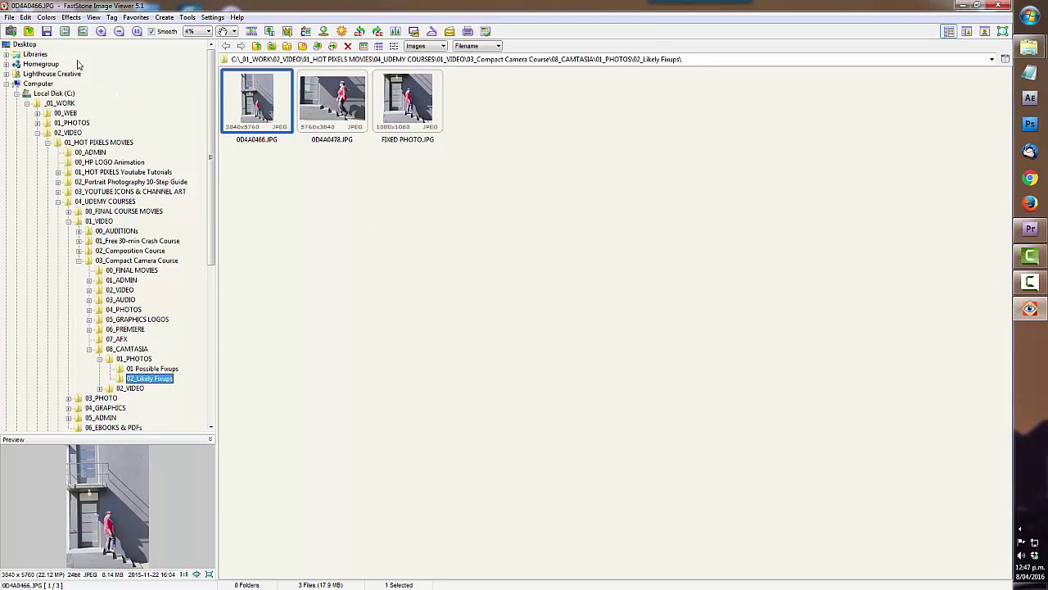
left_click(8, 17)
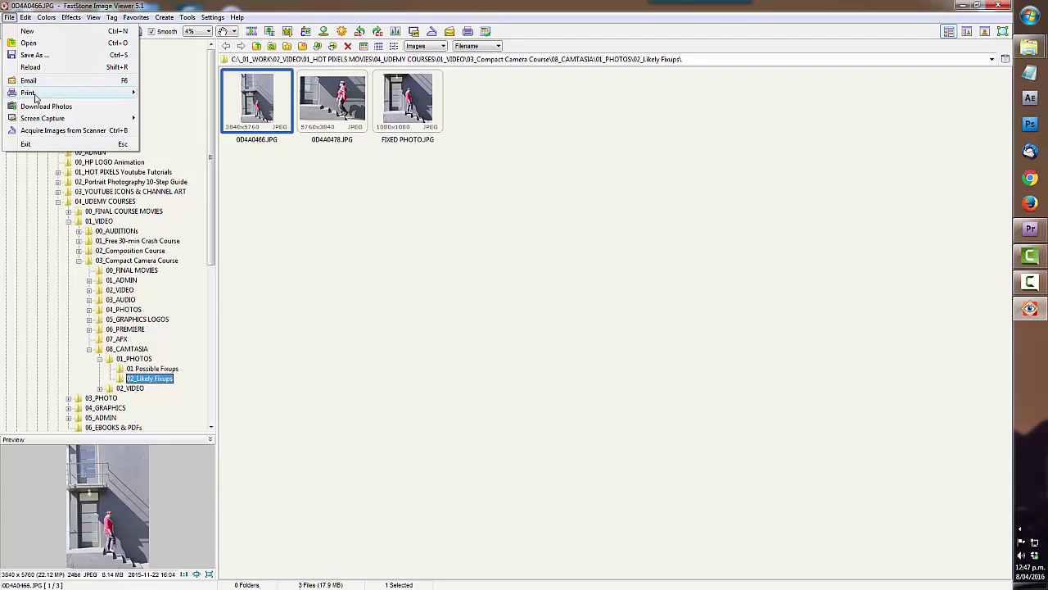
mouse_move(35, 95)
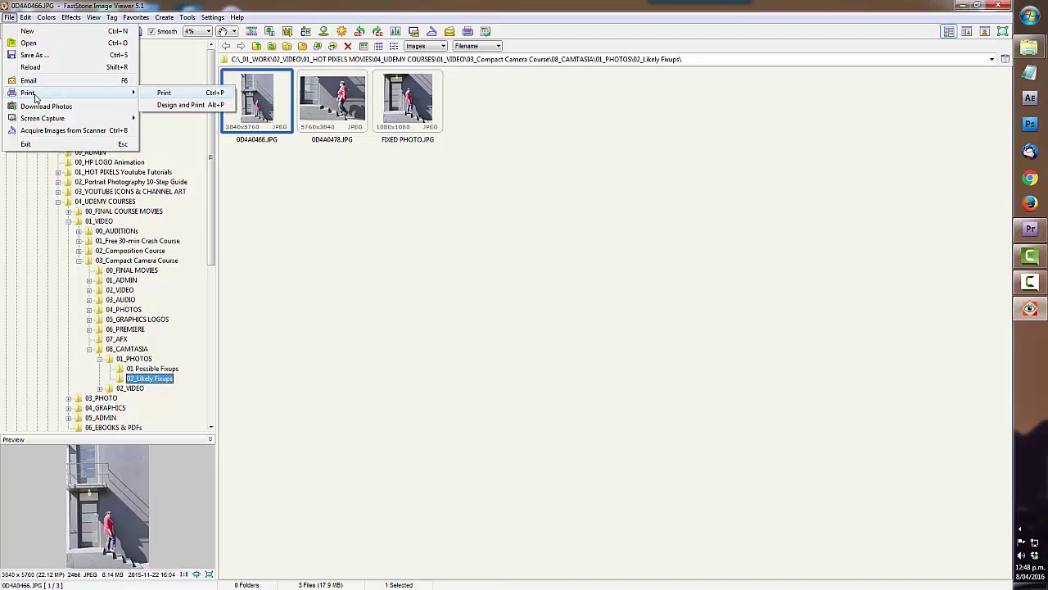
left_click(283, 211)
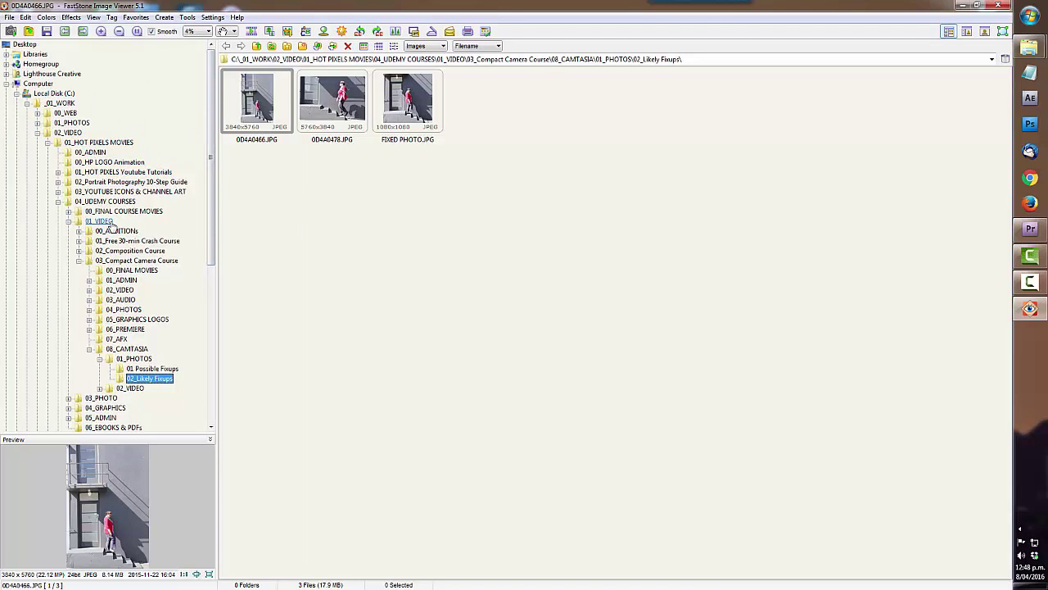
- Open 0D4A0466.JPG from the 02_Likely Fixups folder in full screen and view its EXIF data and histogram
left_click(283, 106)
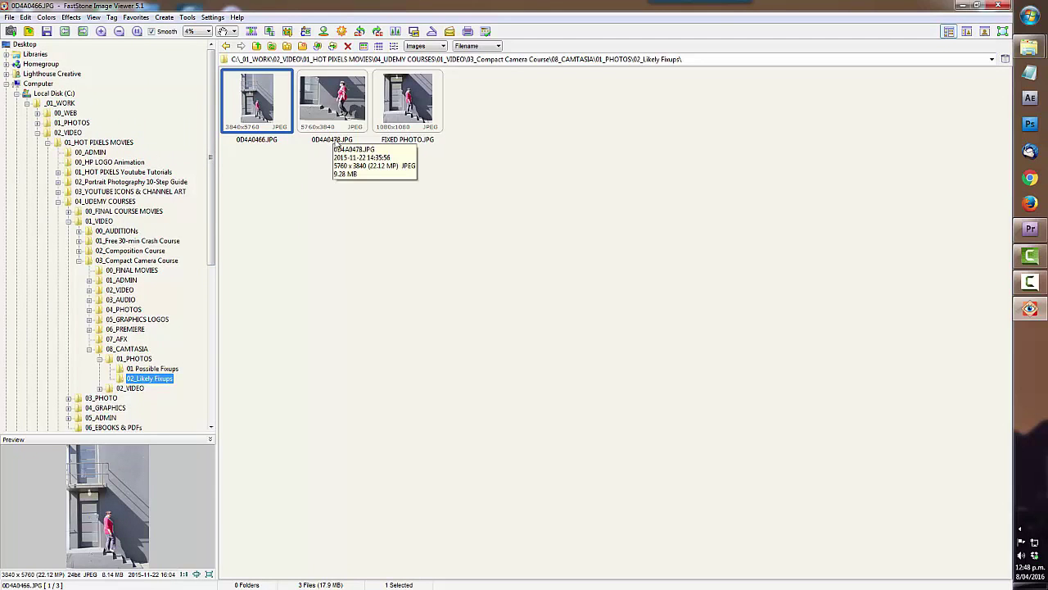
double_click(266, 105)
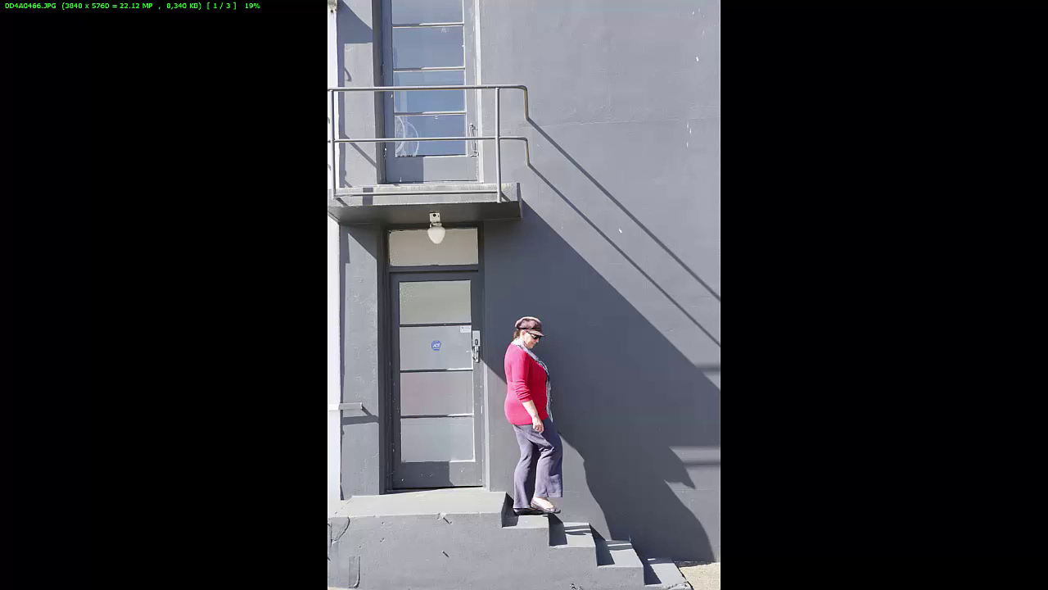
mouse_move(3, 258)
mouse_move(225, 583)
mouse_move(1038, 230)
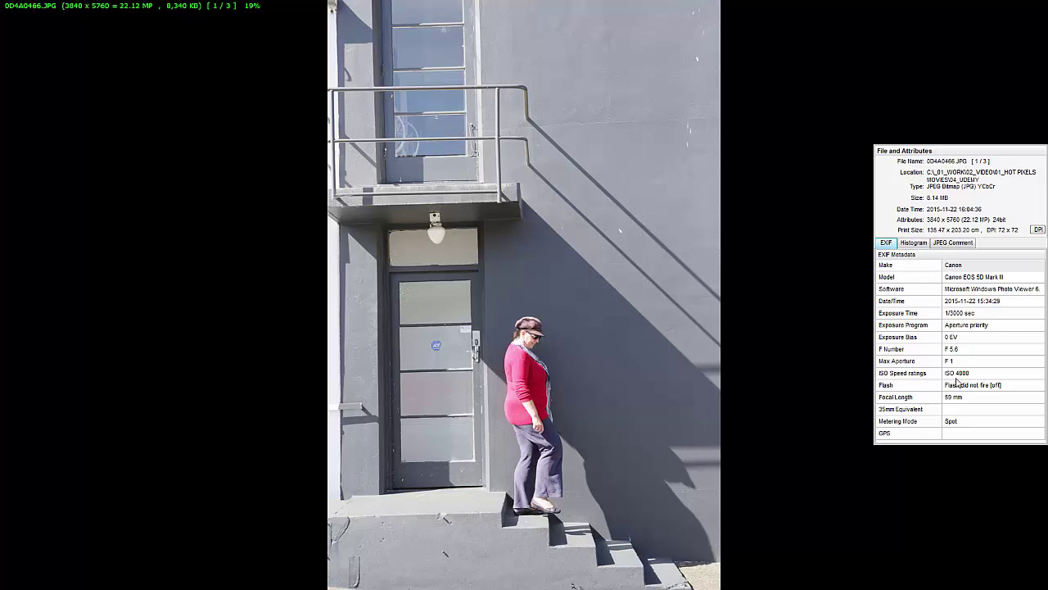
left_click(922, 244)
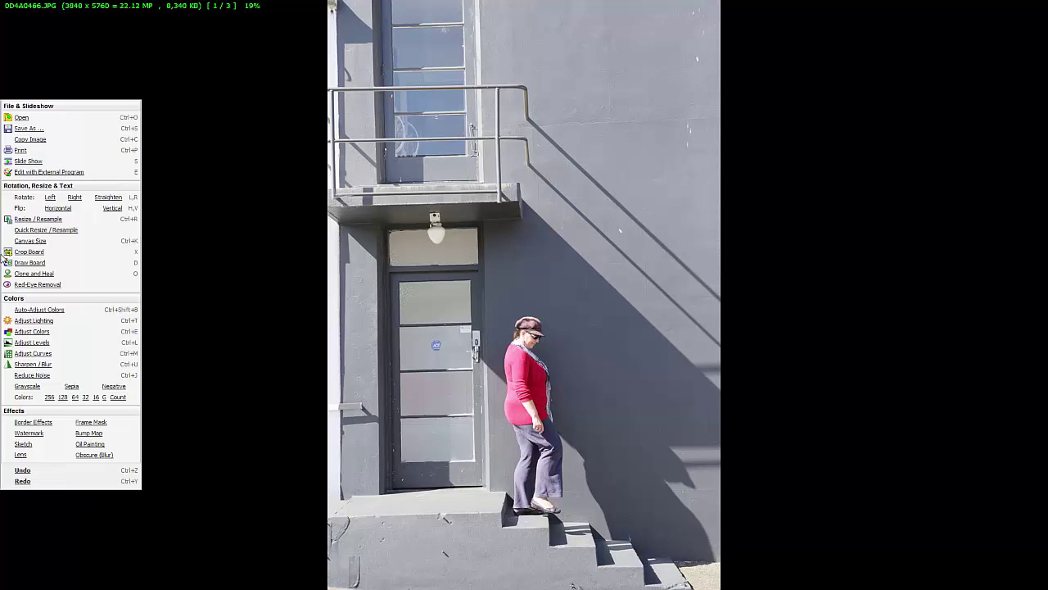
- Try rotating the photo left and back right, and flipping it horizontally and back
left_click(50, 200)
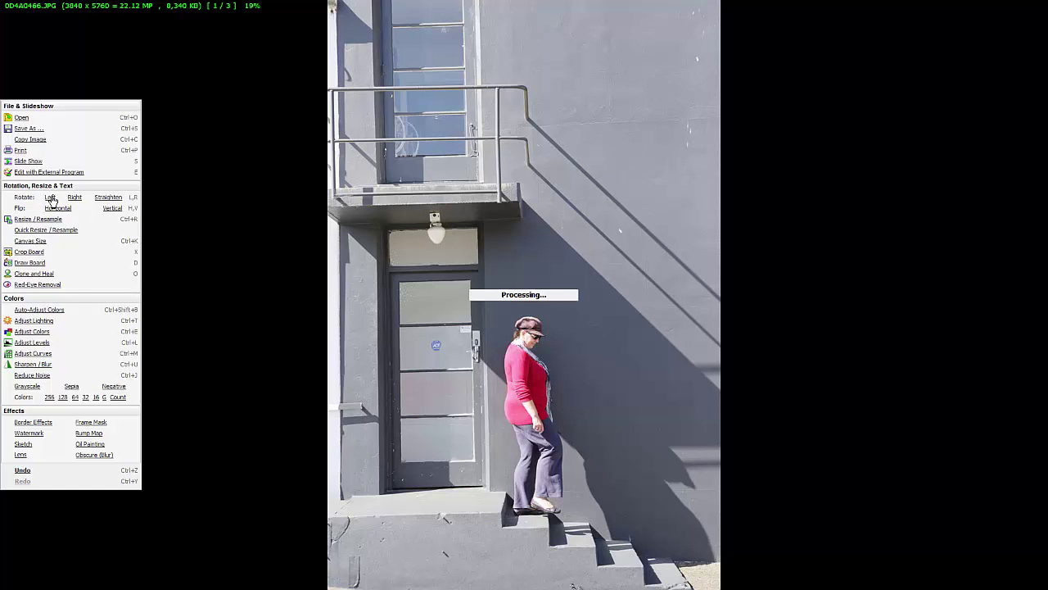
left_click(74, 197)
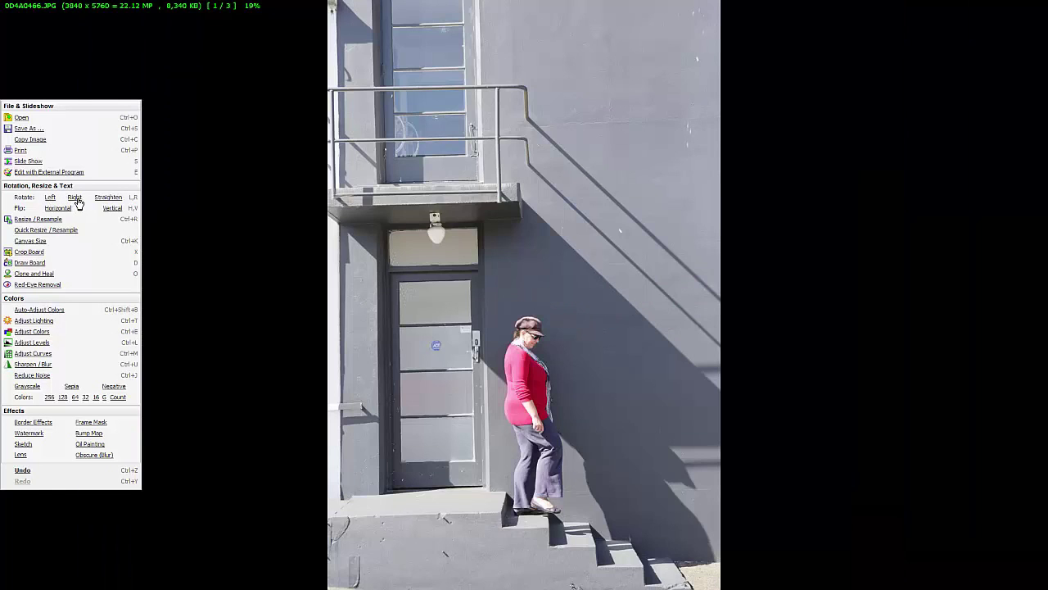
left_click(64, 210)
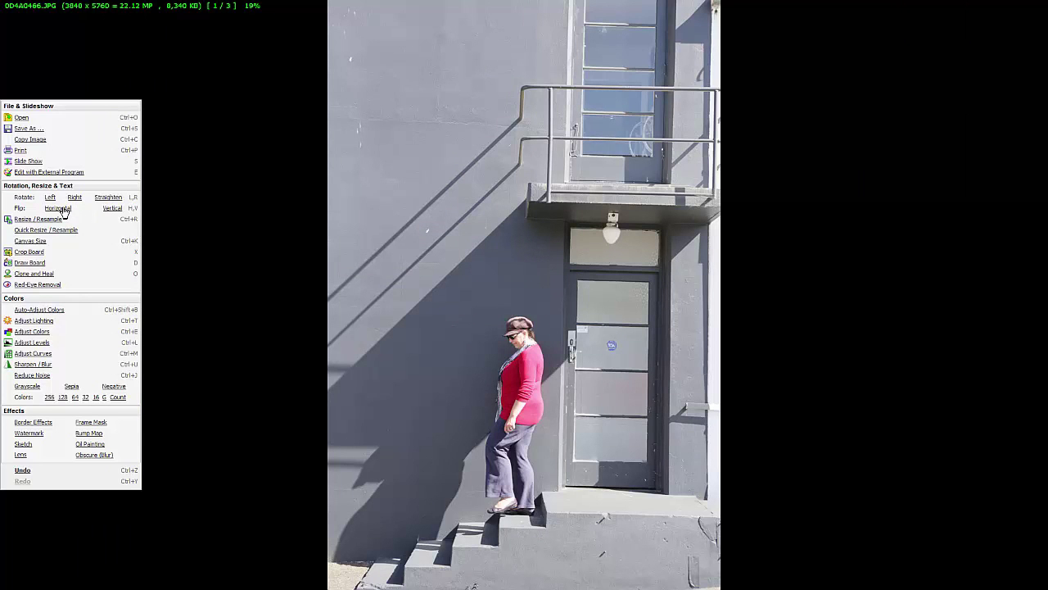
left_click(69, 209)
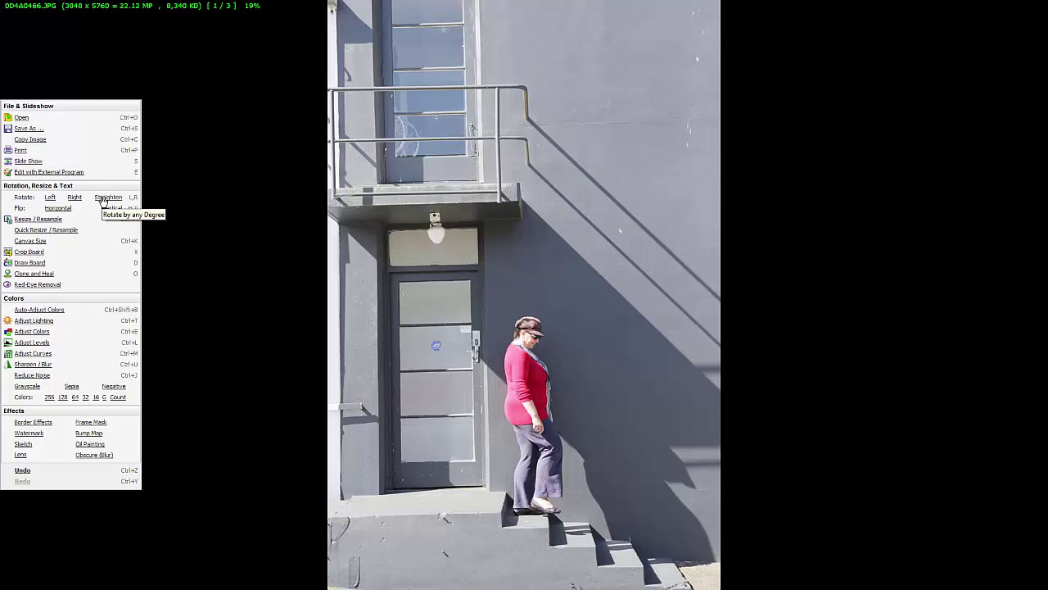
- Straighten the photo by rotating it 0.8 degrees, checking the full-screen preview before applying the rotation
left_click(104, 198)
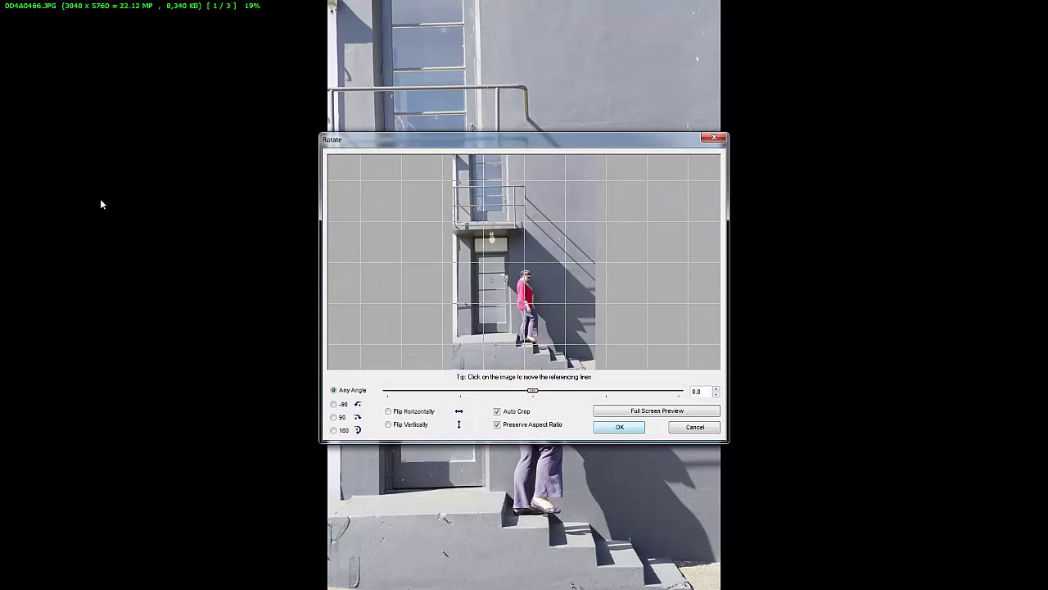
mouse_move(535, 394)
left_mouse_down()
mouse_move(486, 403)
mouse_move(536, 402)
left_mouse_up()
double_click(698, 392)
left_click(700, 391)
type(".8")
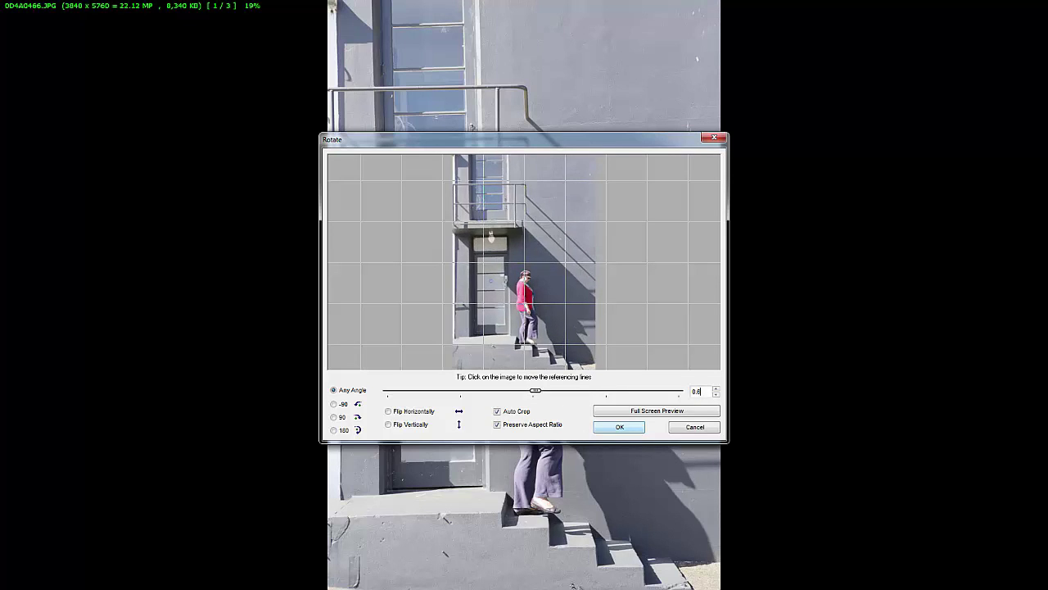
left_click(717, 389)
left_click(717, 388)
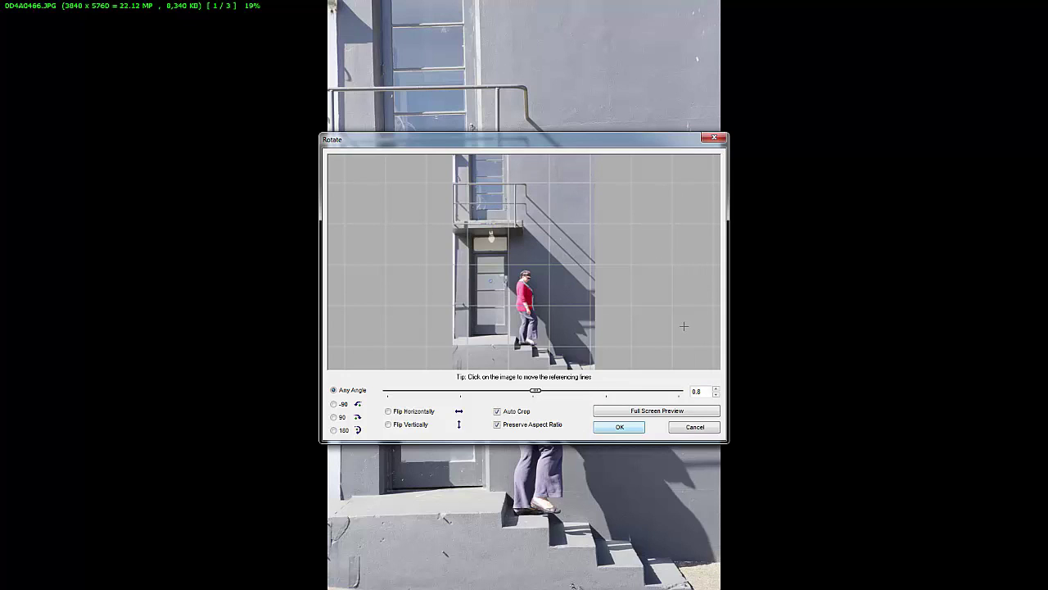
left_click(653, 414)
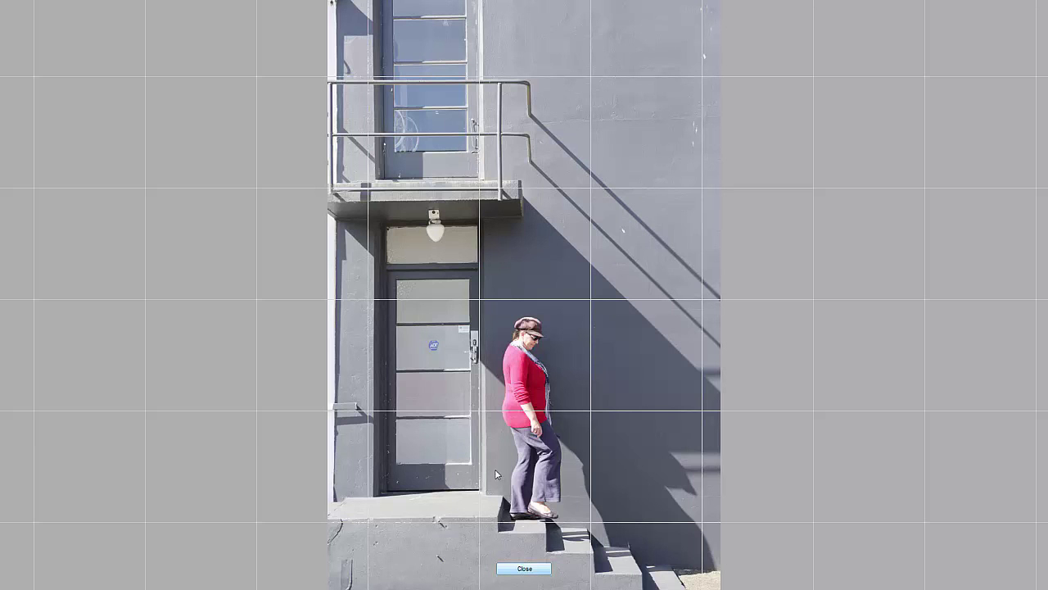
left_click(525, 572)
left_click(631, 428)
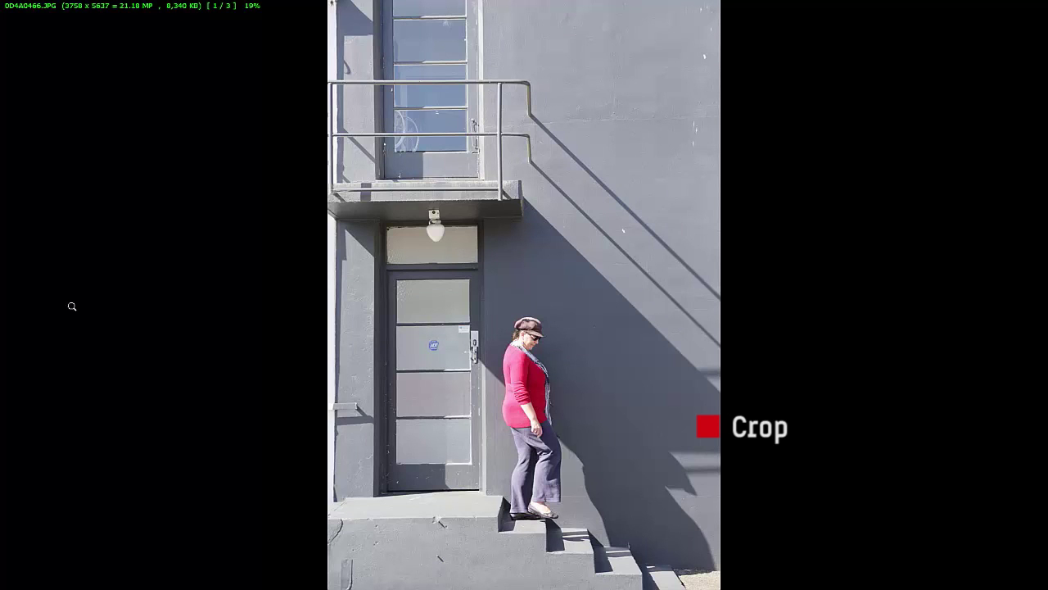
- Start cropping the photo with the Crop Board, turning off Flip Ratio and setting the paper ratio to 1:1
mouse_move(4, 336)
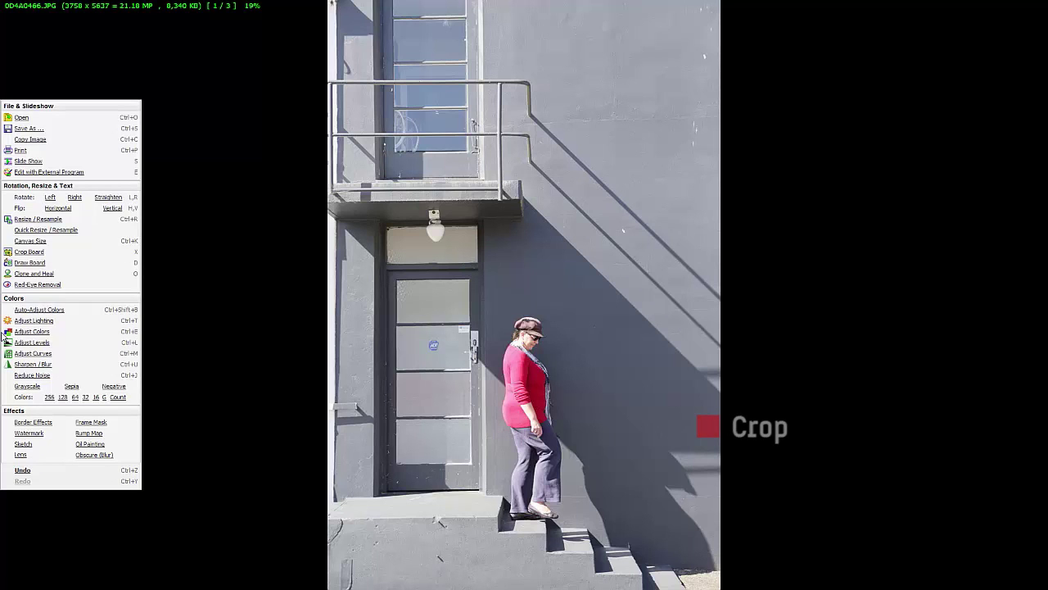
left_click(28, 252)
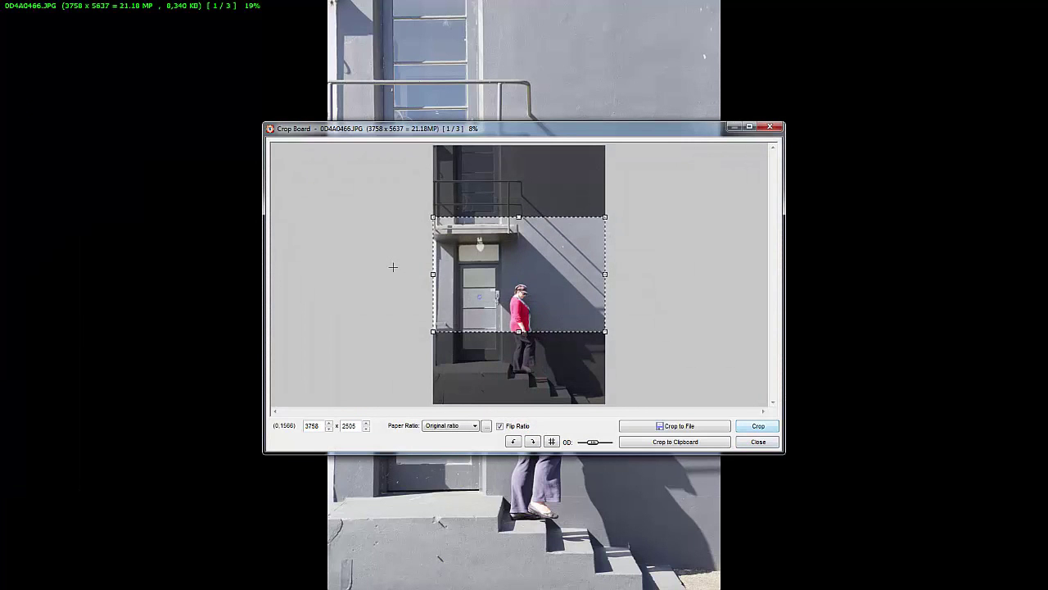
left_click(501, 425)
left_click(475, 426)
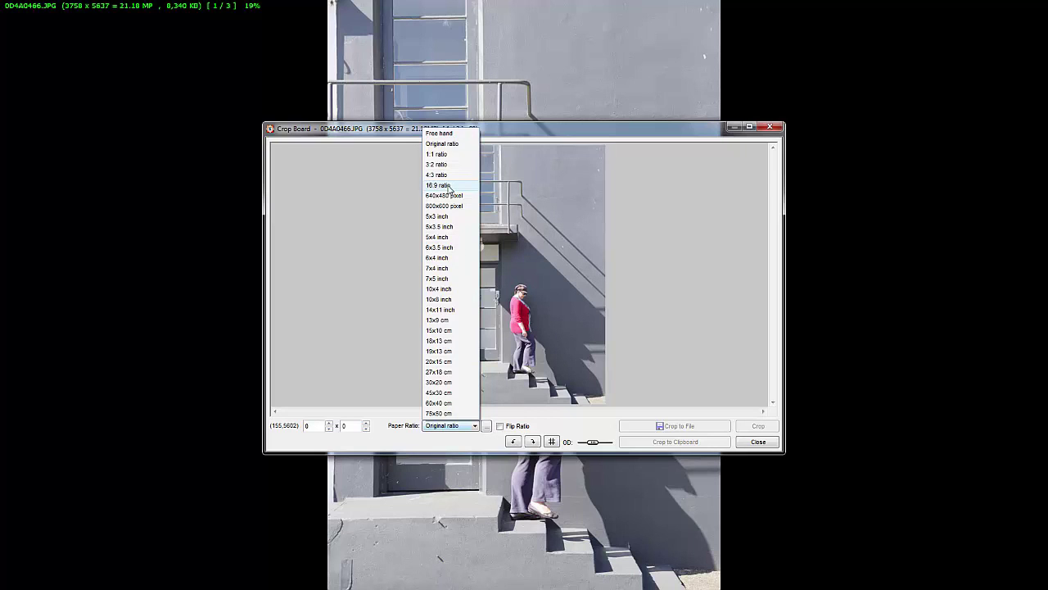
left_click(451, 154)
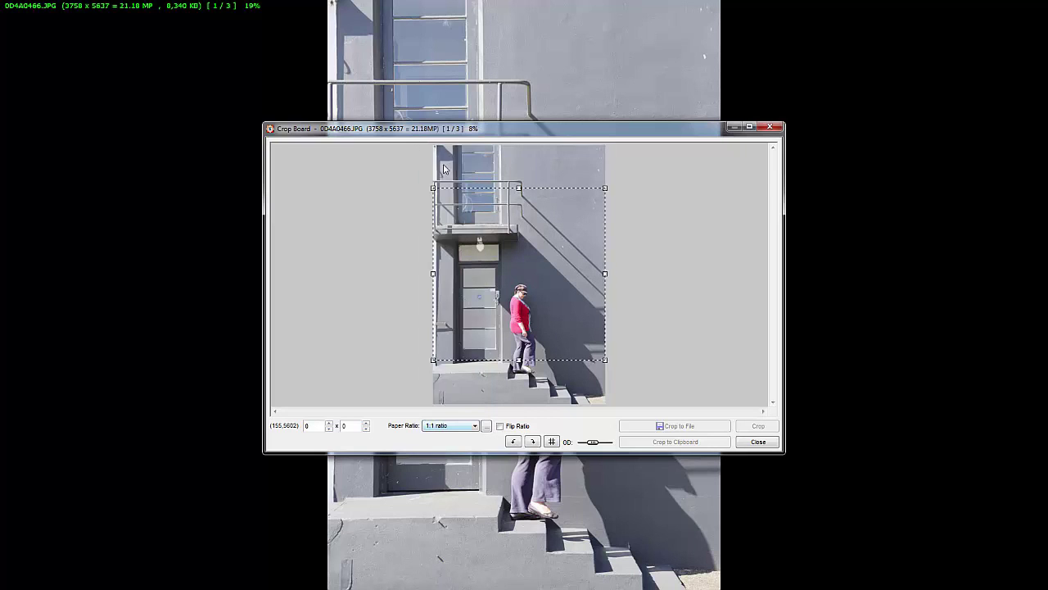
- Fit the square crop frame around the doorway, woman and steps at about 3604 x 3604 pixels and apply the crop
left_click_drag(498, 248, 502, 295)
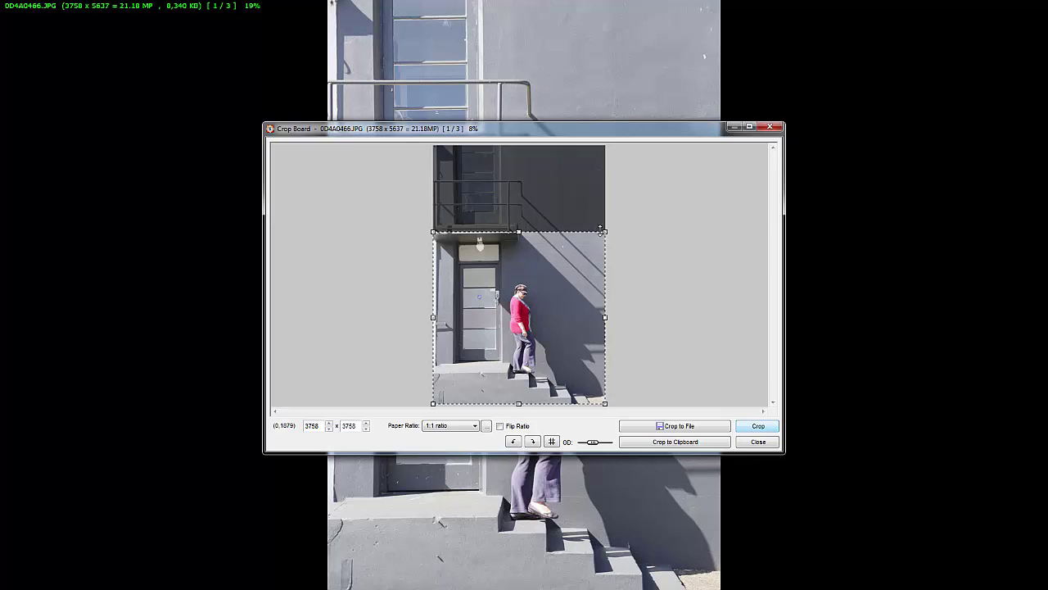
left_click_drag(604, 232, 603, 234)
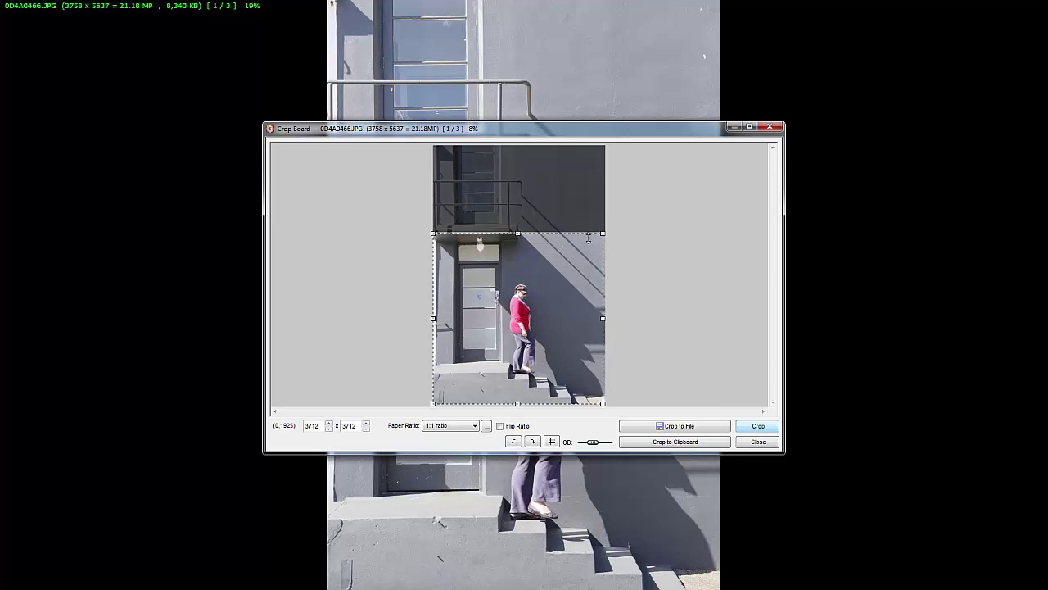
left_click_drag(432, 318, 437, 320)
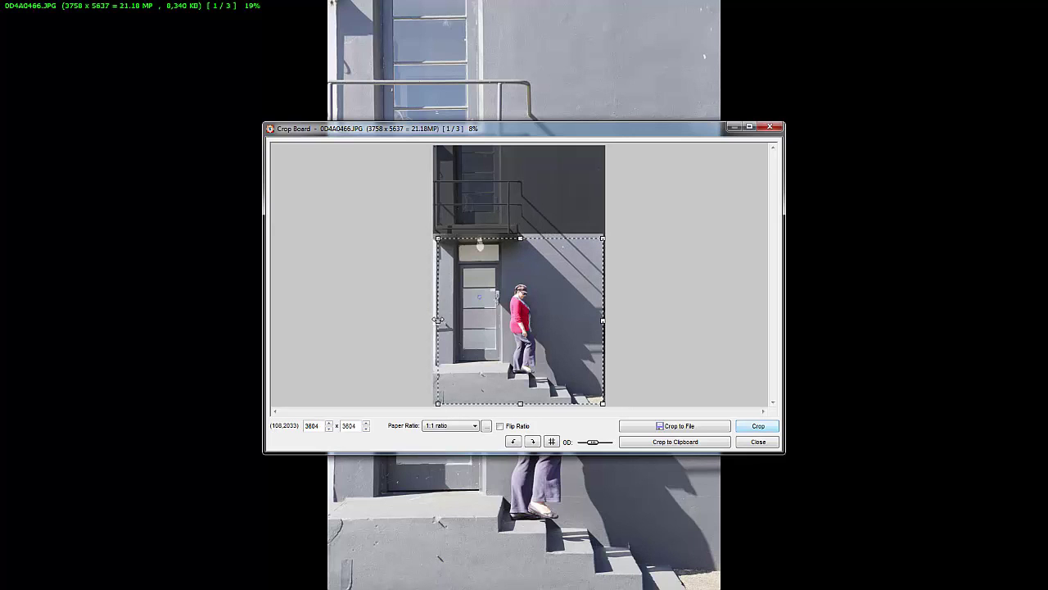
left_click_drag(485, 302, 486, 295)
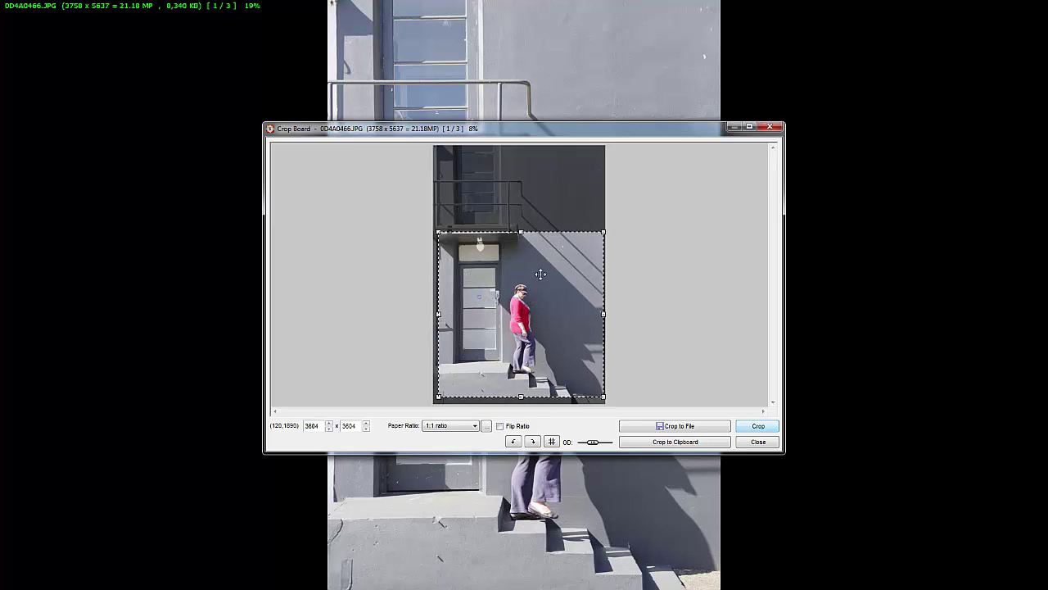
left_click(759, 426)
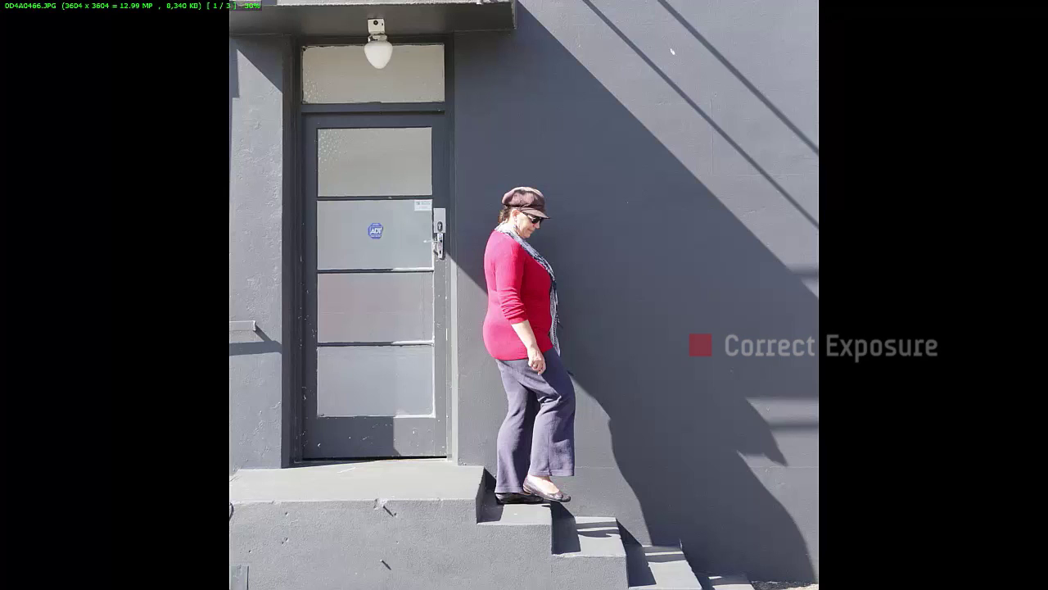
- Try the automatic color adjustment on the cropped photo, compare before and after with undo and redo, and undo it
mouse_move(1044, 263)
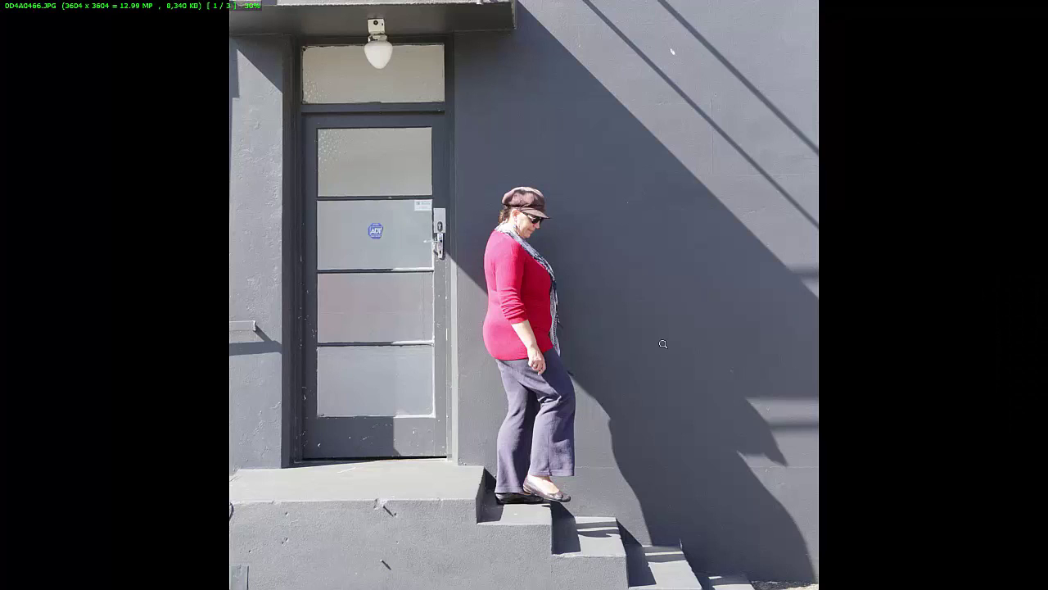
mouse_move(4, 270)
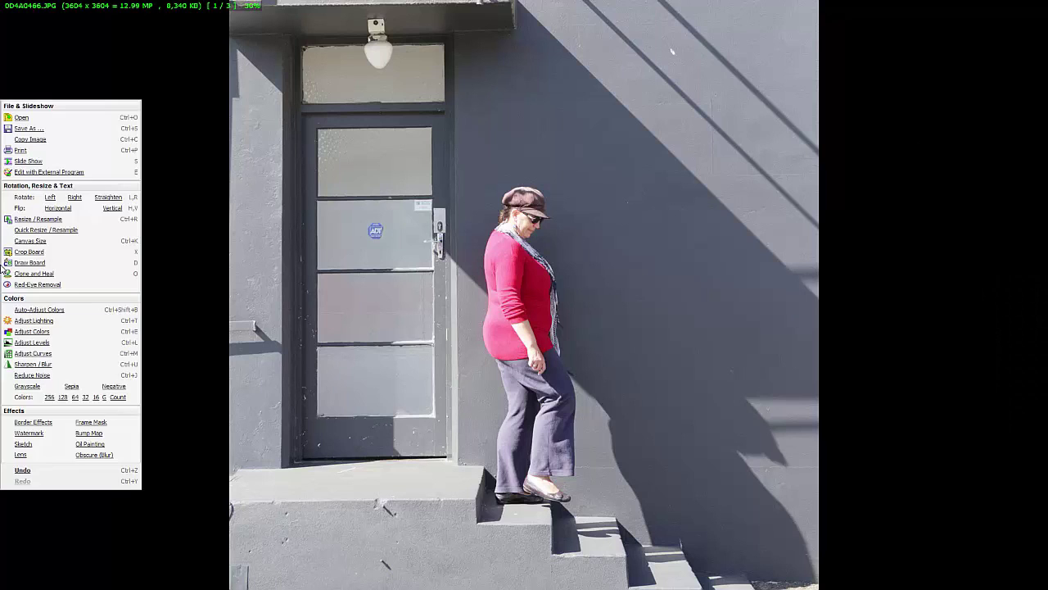
left_click(36, 310)
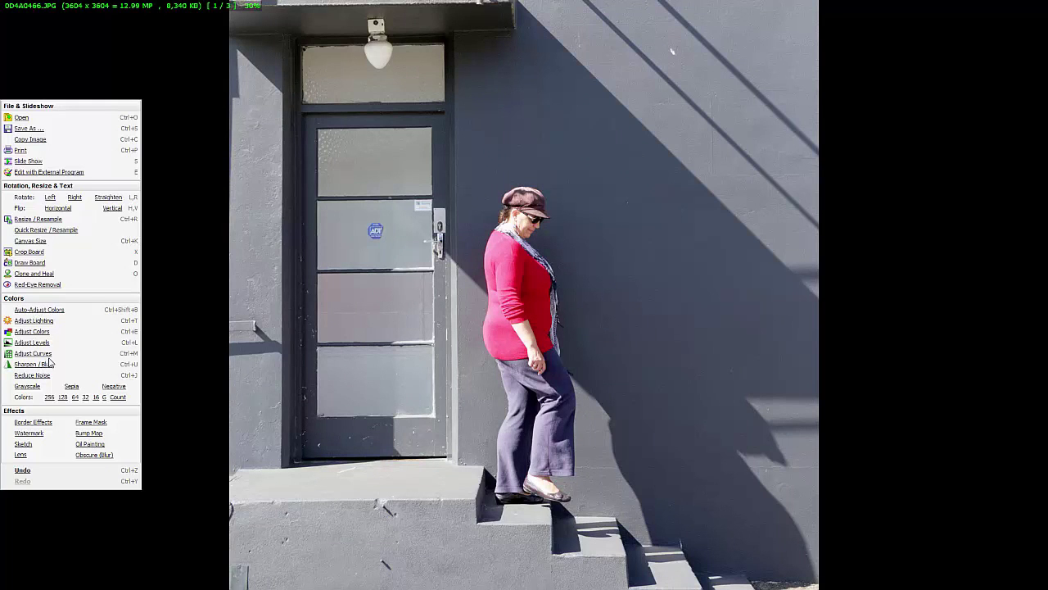
left_click(21, 472)
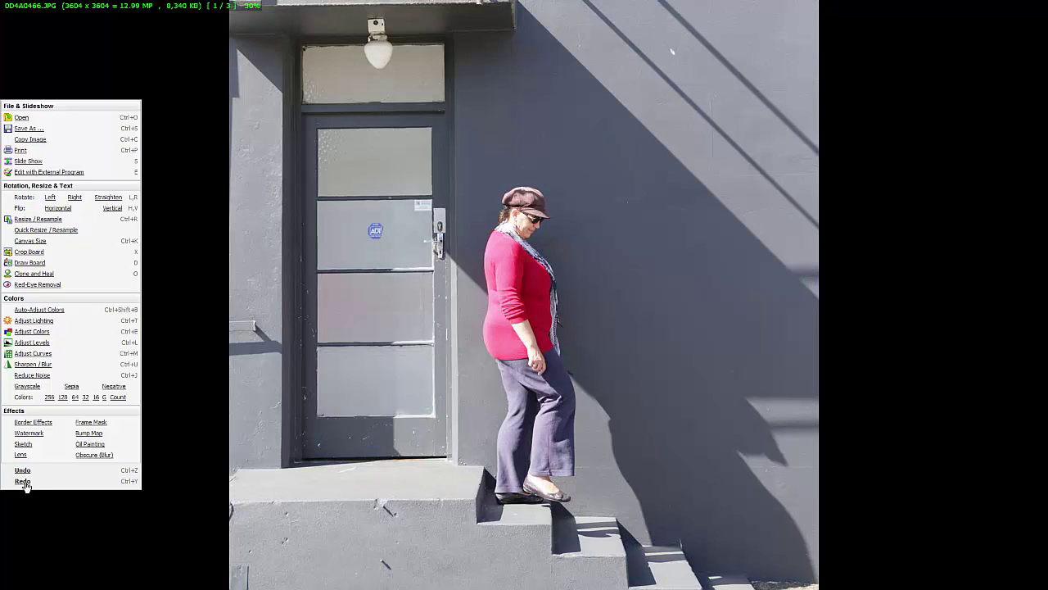
left_click(25, 483)
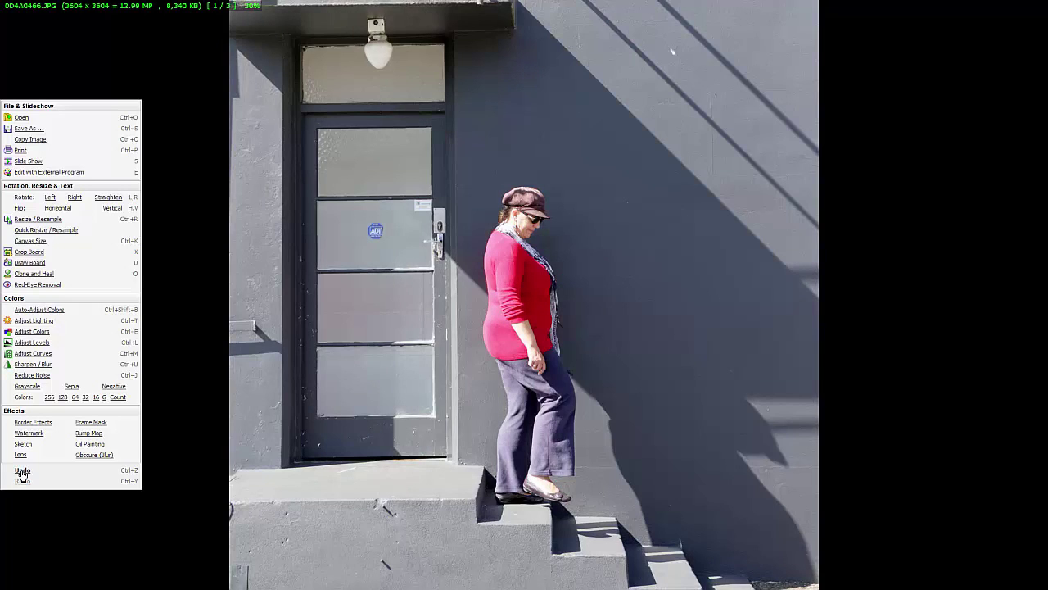
left_click(22, 472)
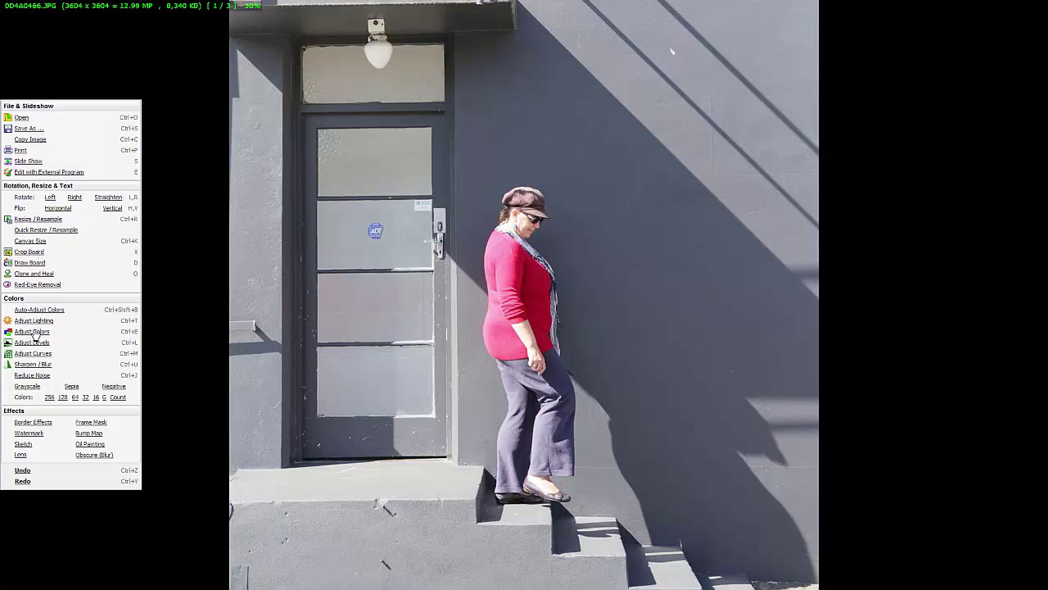
- Shape a gentle S-curve on the RGB channel with Adjust Curves, raising a highlight point slightly and lowering a shadow point
left_click(31, 353)
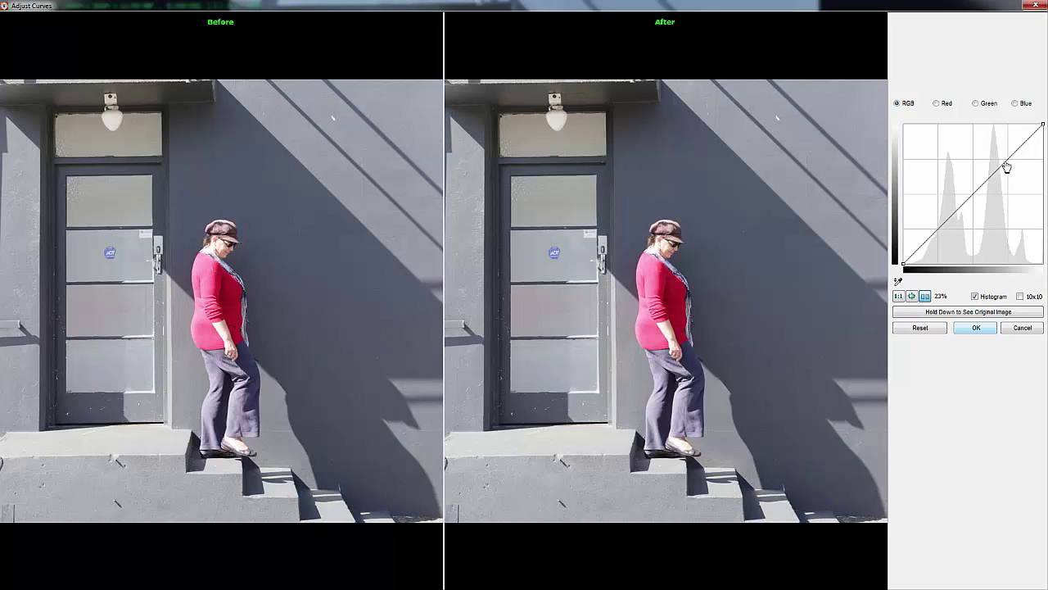
mouse_move(1042, 125)
mouse_move(1043, 125)
left_mouse_down()
mouse_move(981, 128)
mouse_move(1044, 124)
left_mouse_up()
mouse_move(904, 267)
mouse_move(904, 267)
left_mouse_down()
mouse_move(938, 269)
mouse_move(903, 263)
left_mouse_up()
left_click(1002, 170)
mouse_move(1003, 170)
left_mouse_down()
mouse_move(1004, 145)
mouse_move(1005, 164)
left_mouse_up()
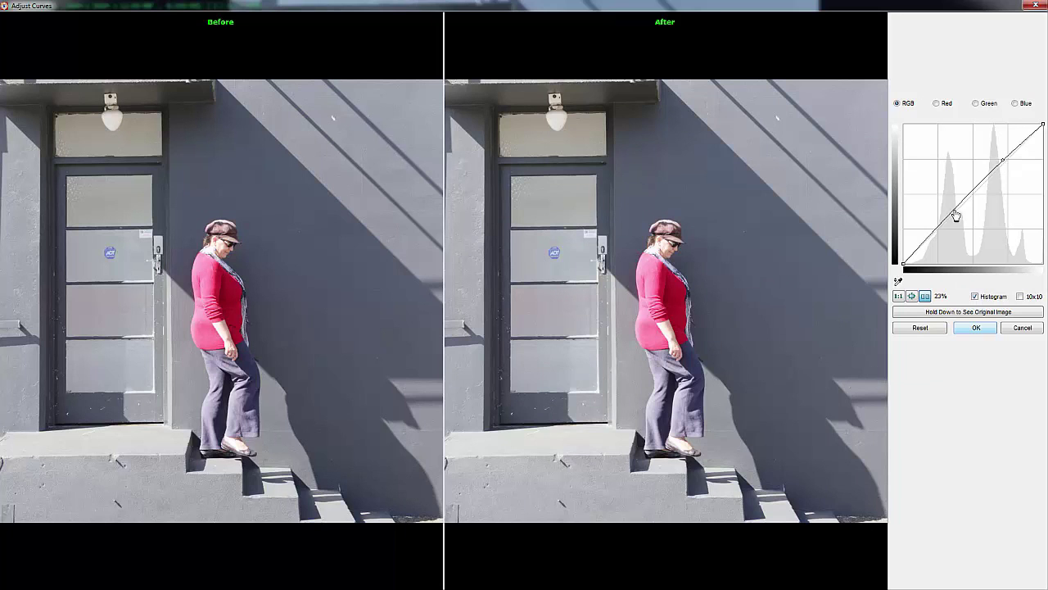
mouse_move(946, 222)
left_mouse_down()
mouse_move(947, 263)
mouse_move(946, 235)
left_mouse_up()
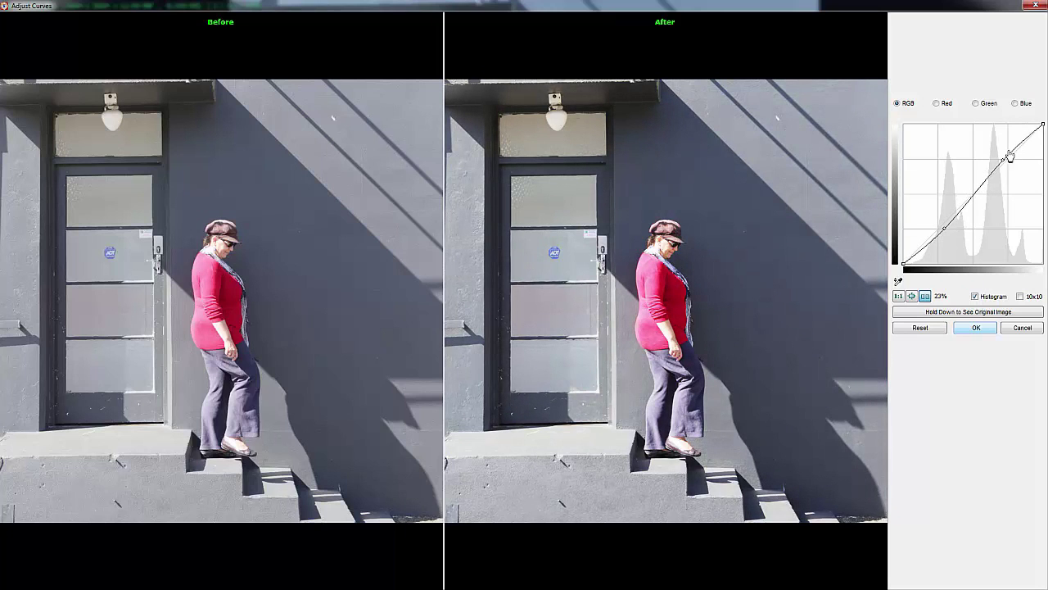
- Compare the curve with the original image, lower its shadow point further to about 68, 46, and apply the adjustment
left_click(957, 316)
left_click(957, 315)
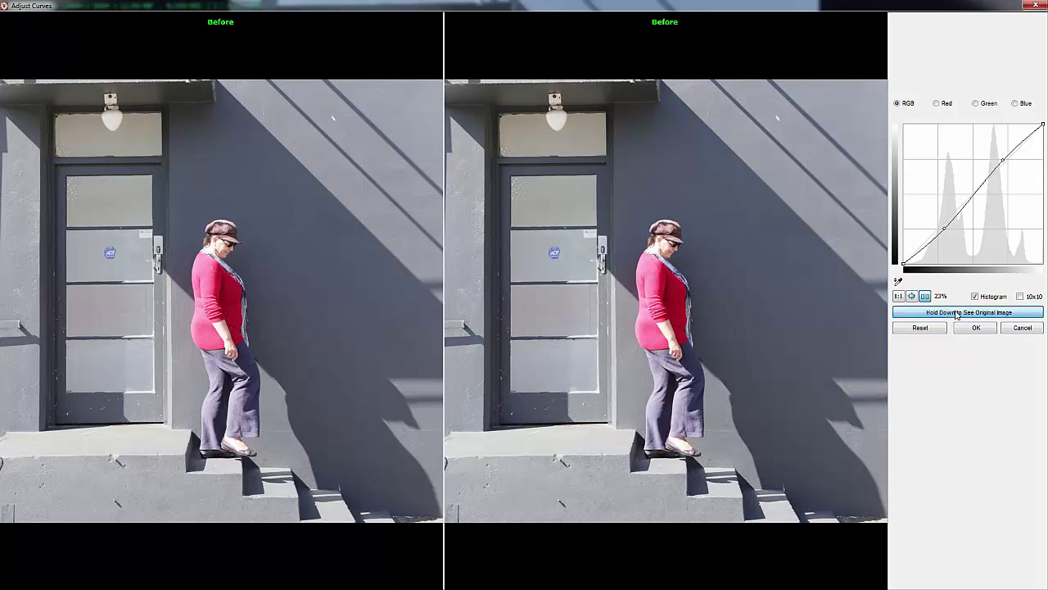
left_click_drag(943, 229, 941, 243)
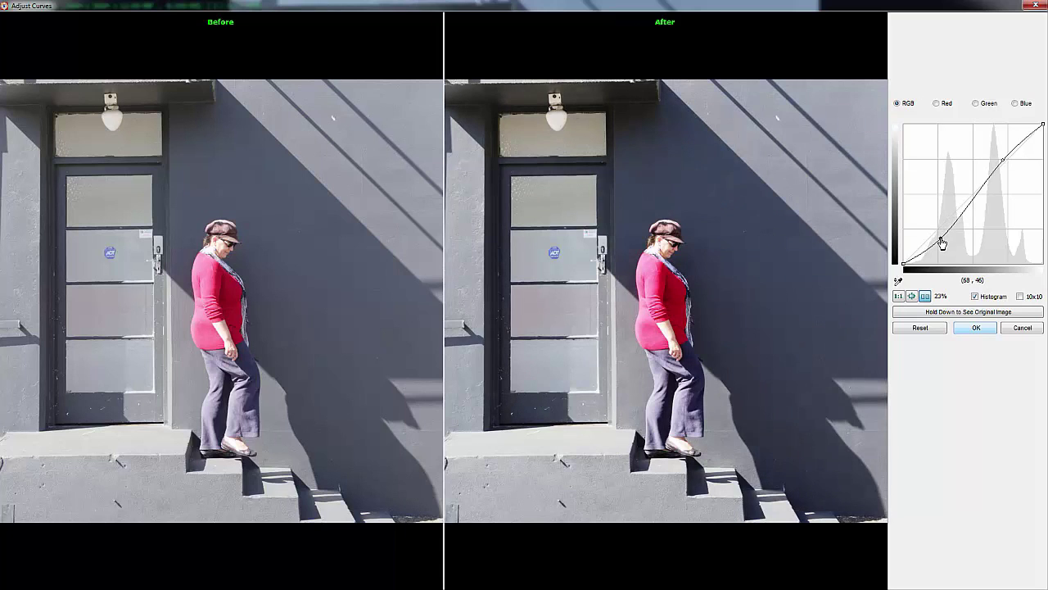
left_click(973, 315)
left_click(975, 297)
left_click(975, 297)
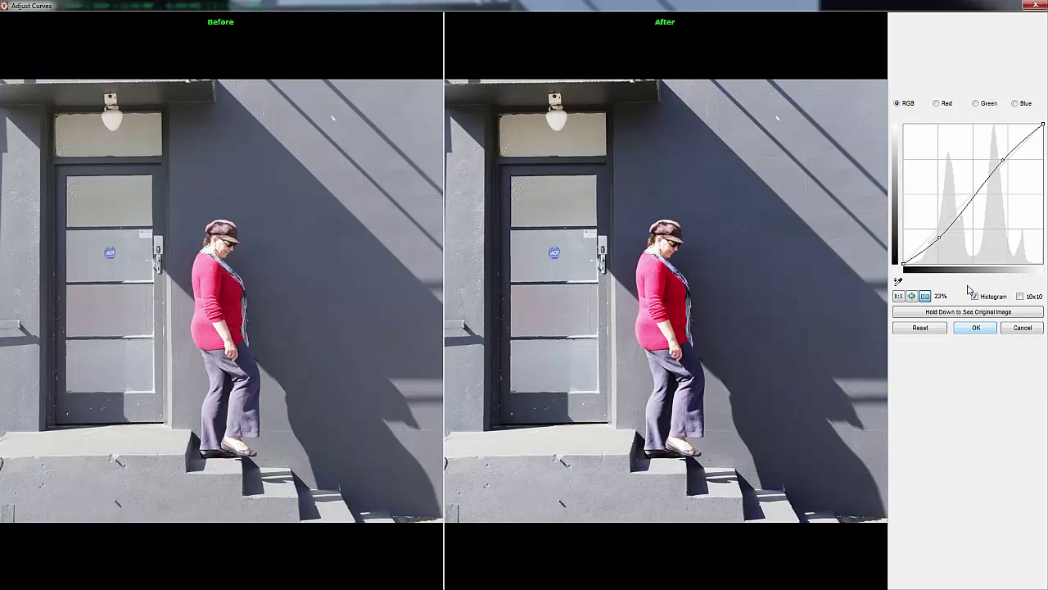
left_click(975, 327)
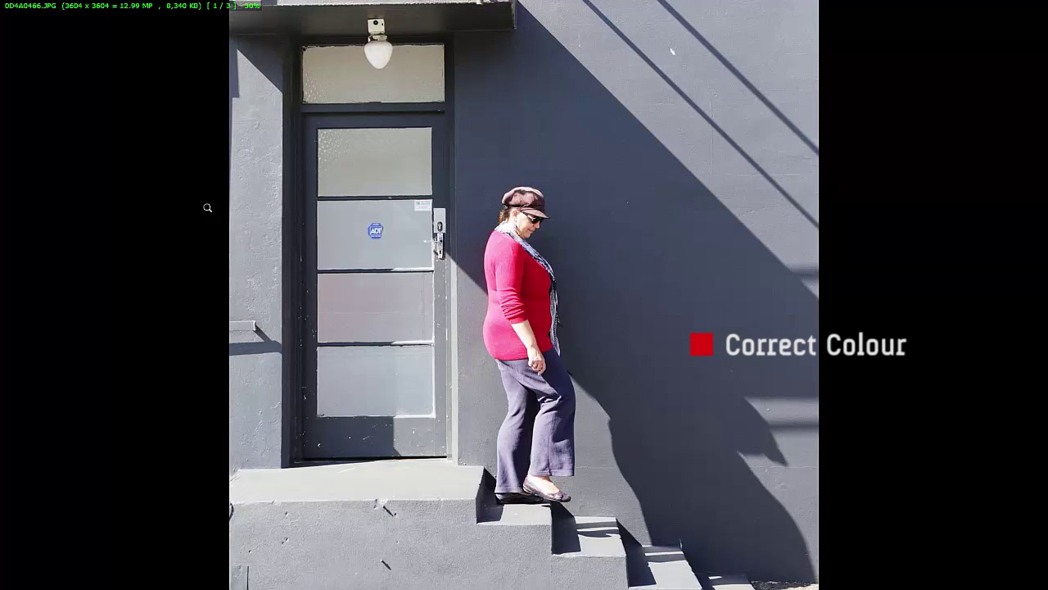
- Try Adjust Colors with Brightness at about 59 and Contrast at about 38, resetting each one
mouse_move(2, 278)
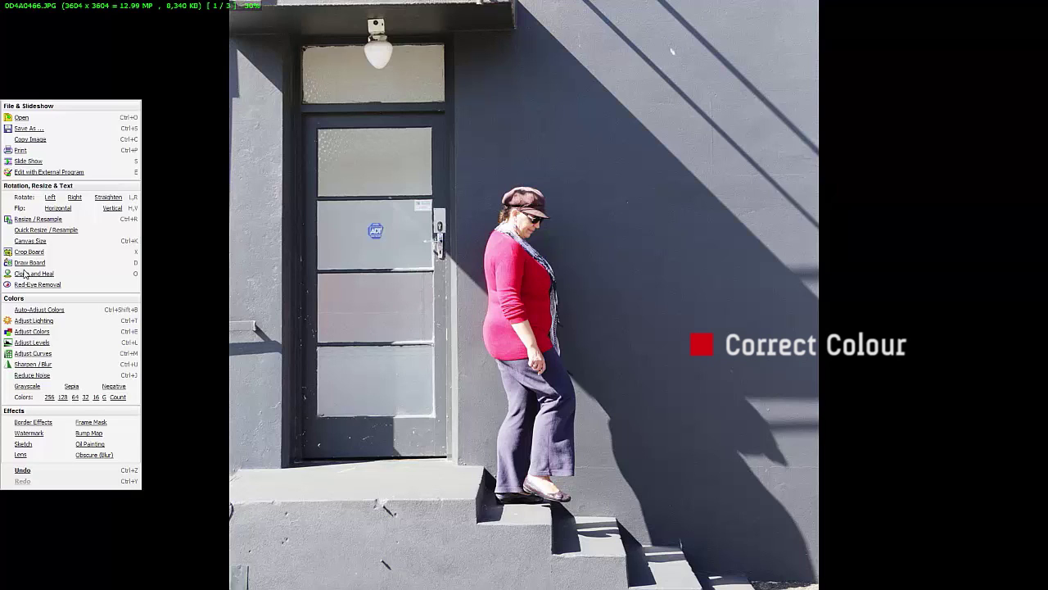
left_click(33, 331)
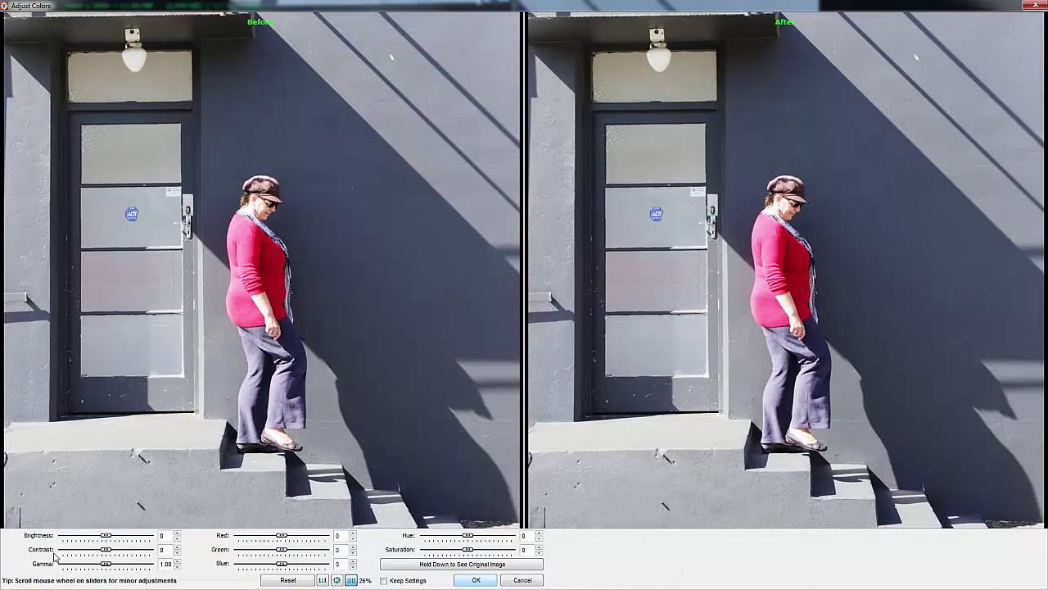
left_click_drag(104, 537, 129, 537)
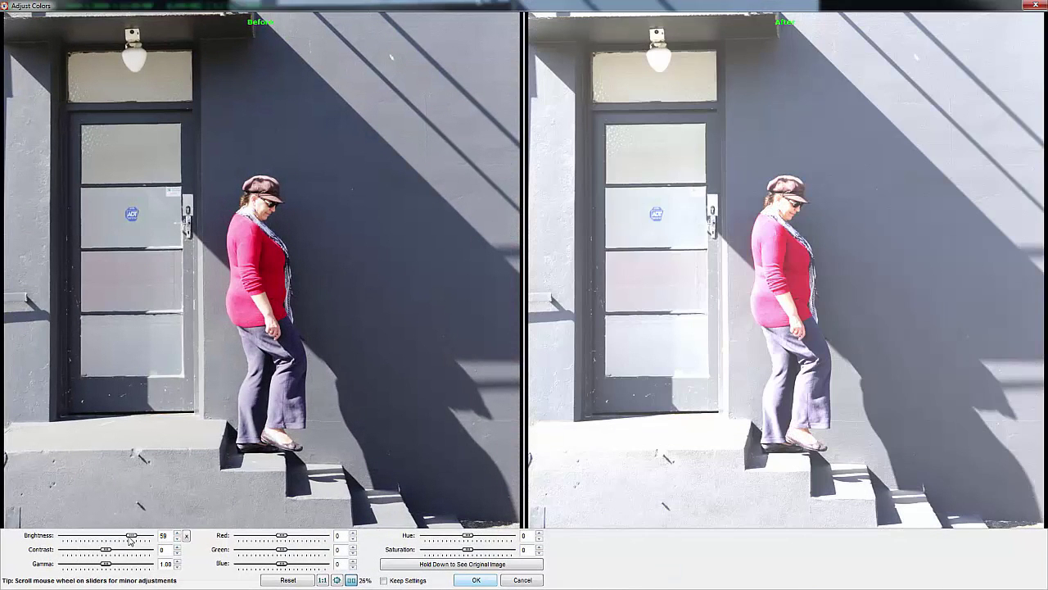
left_click(178, 538)
left_click_drag(105, 553, 123, 554)
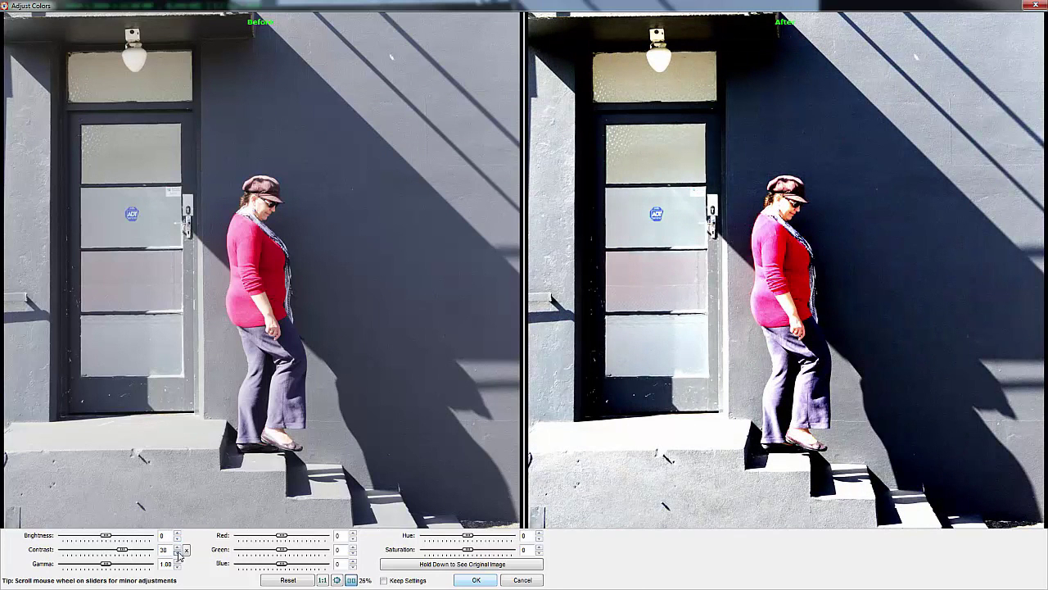
left_click(187, 551)
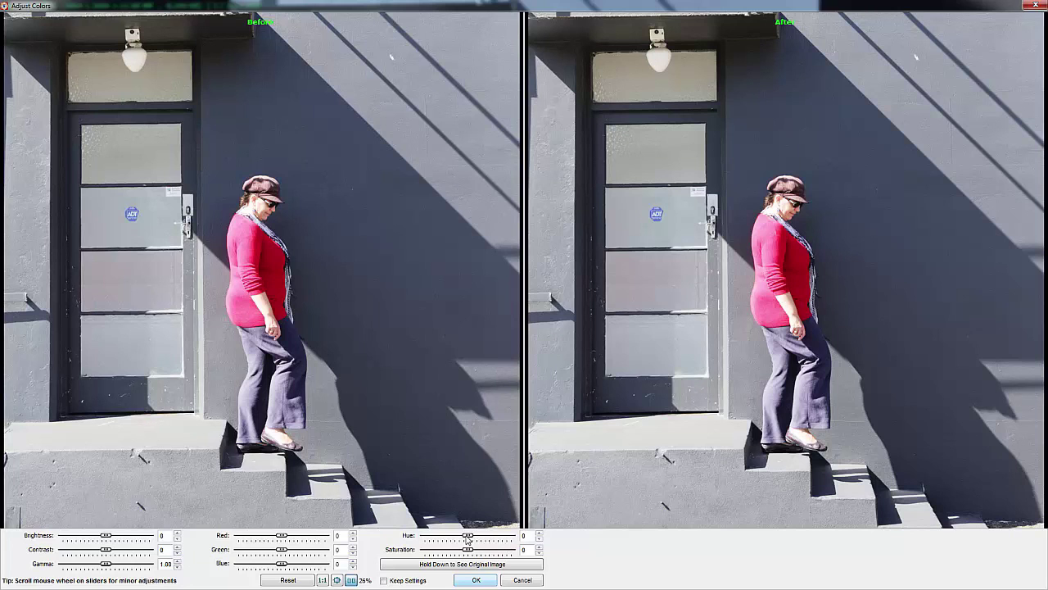
- Try shifting the Hue to 100, reset it, and close the color adjustment
left_click_drag(469, 538, 489, 541)
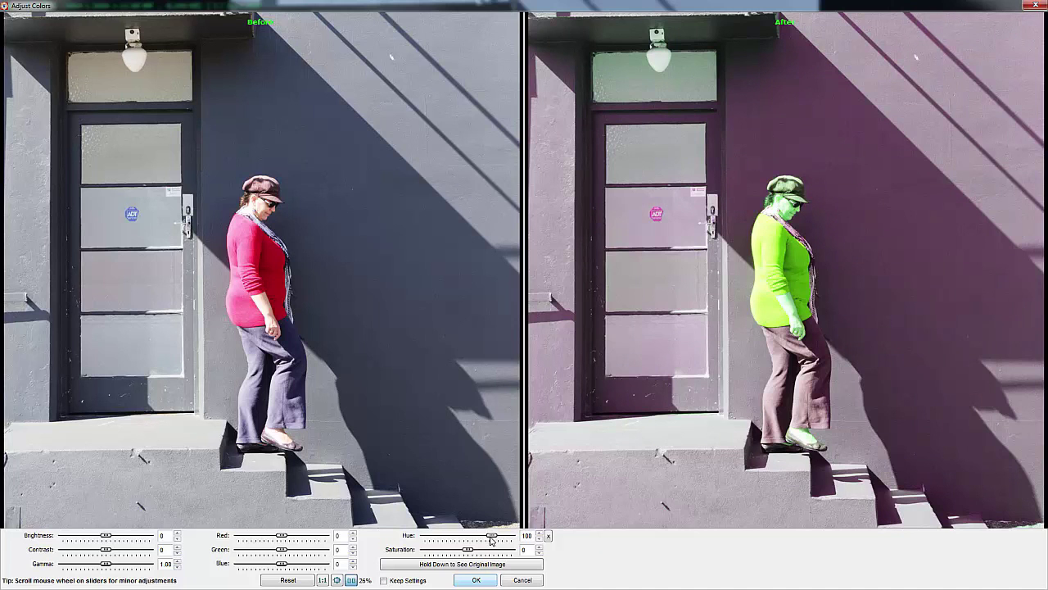
left_click(548, 536)
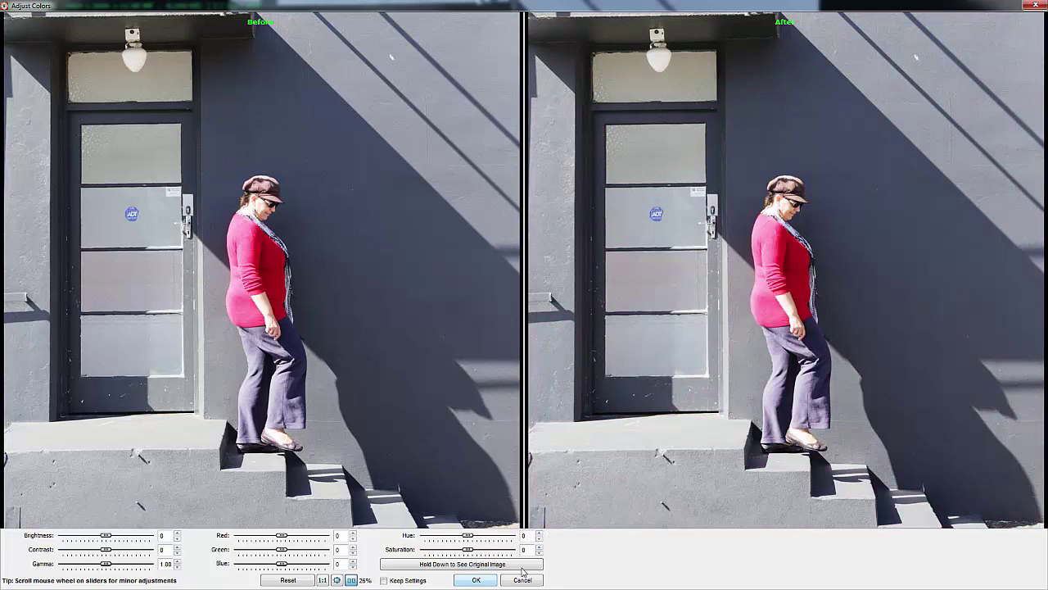
left_click(477, 580)
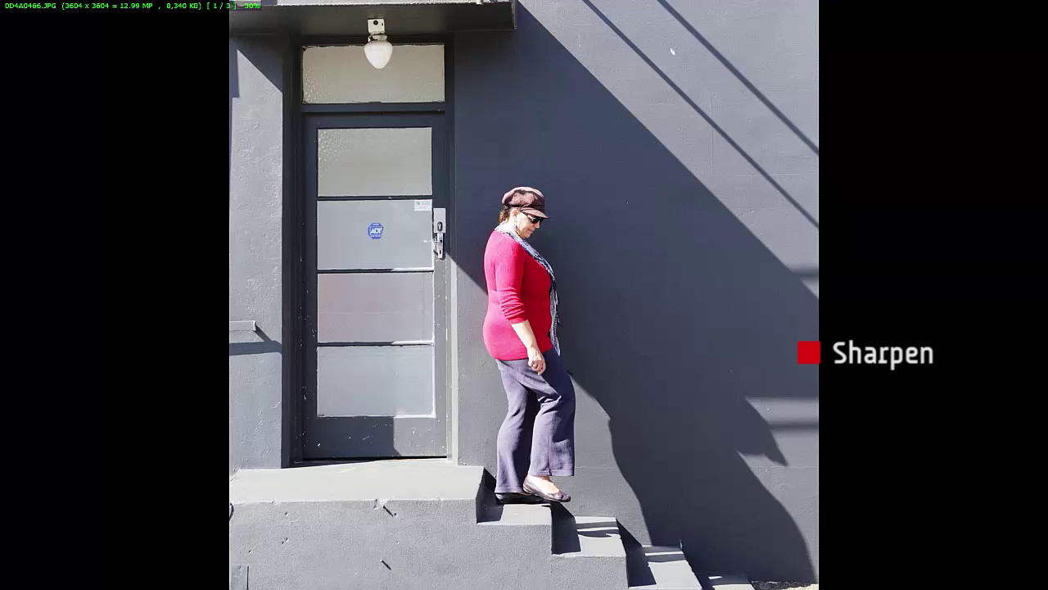
- Open Sharpen / Blur with the photo at 100% zoom and bring the woman's head into its preview
mouse_move(176, 585)
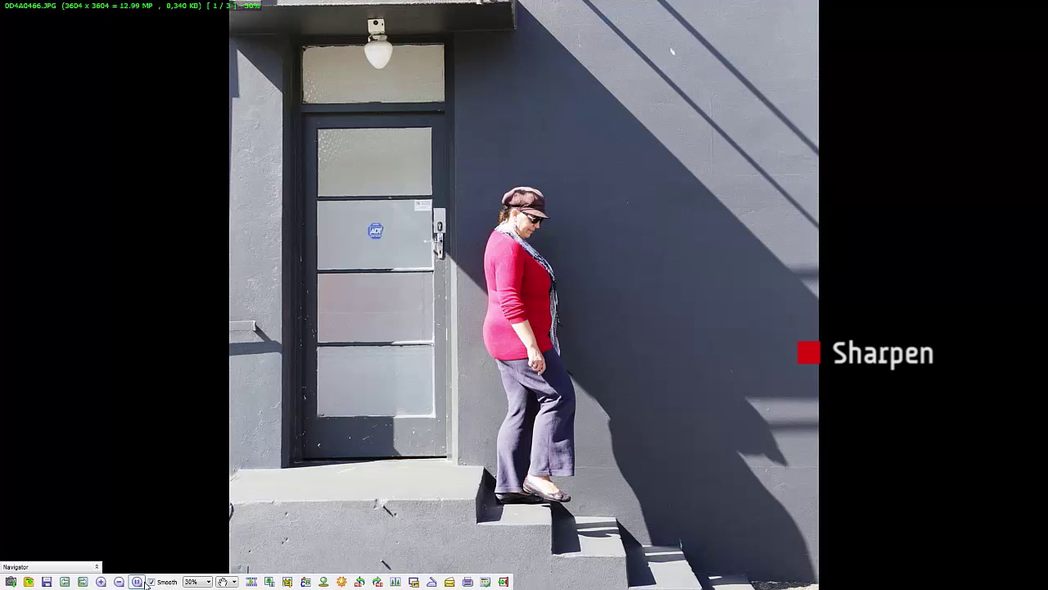
left_click(102, 582)
left_click(102, 582)
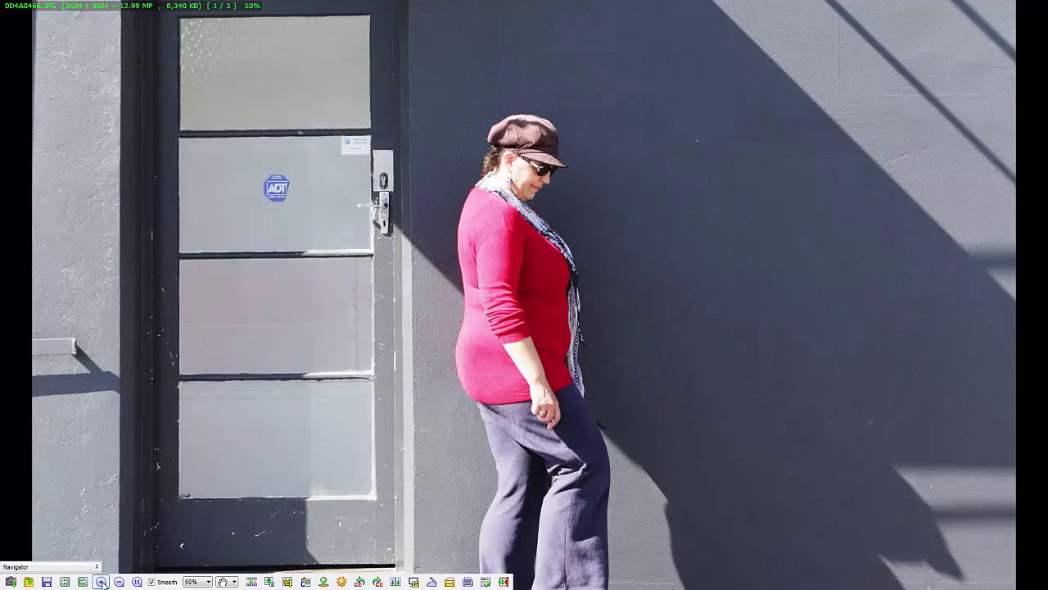
left_click(209, 582)
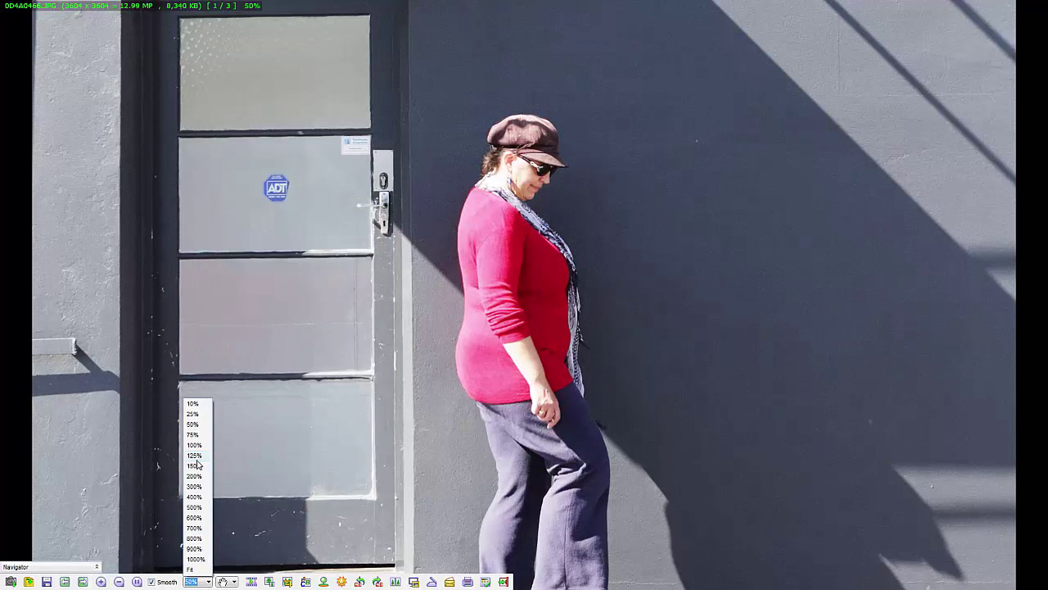
left_click(193, 446)
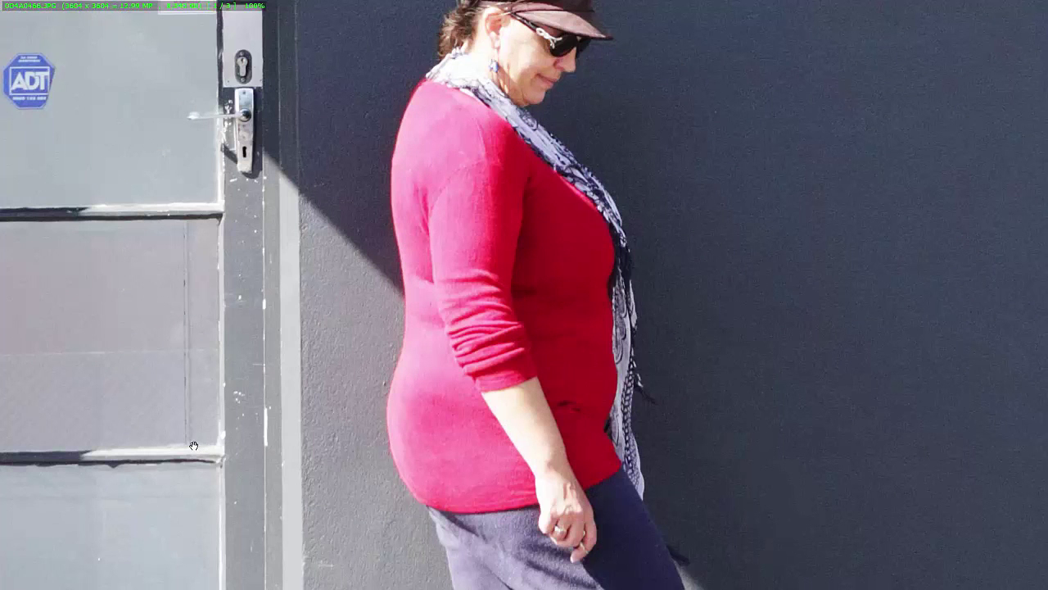
left_click_drag(642, 211, 616, 300)
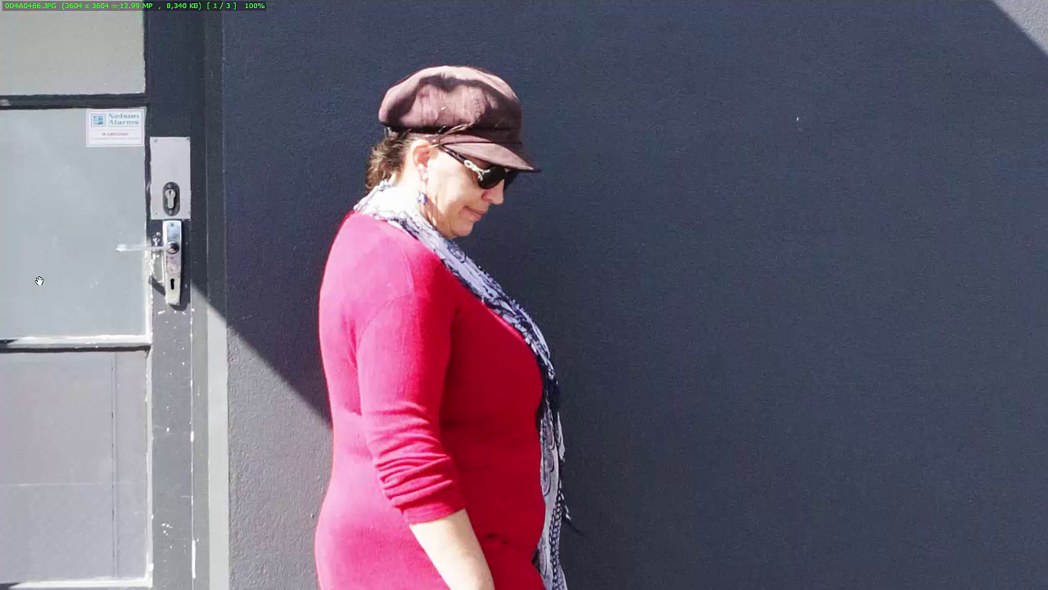
mouse_move(3, 280)
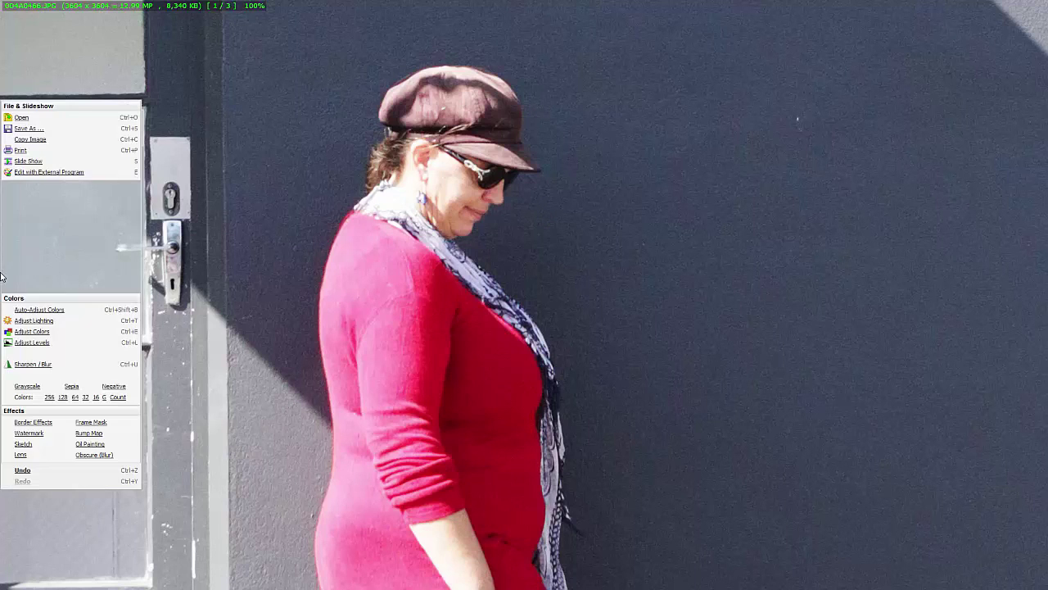
left_click(35, 365)
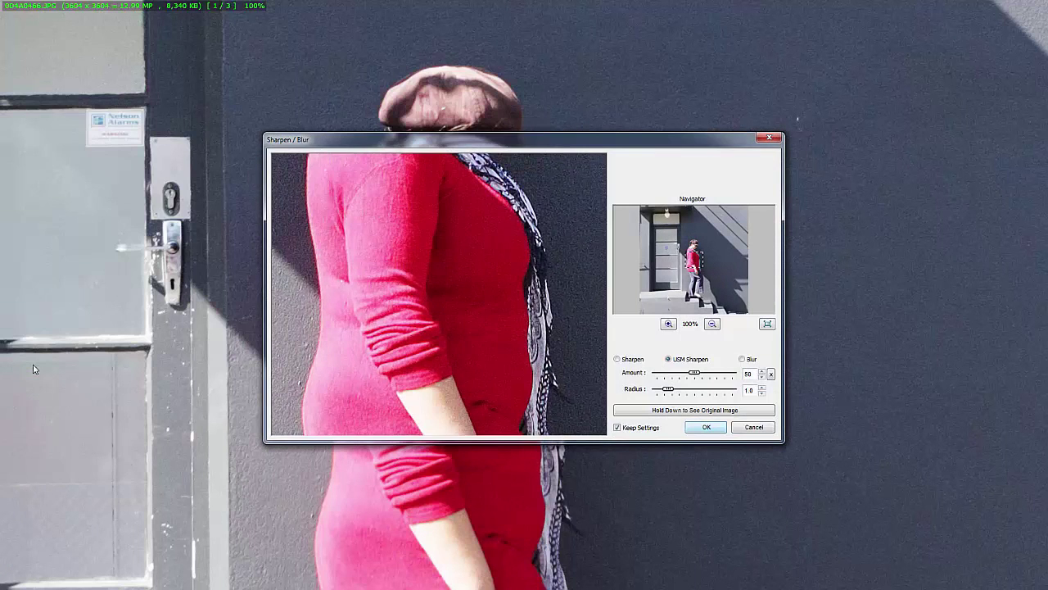
left_click_drag(394, 172, 401, 393)
left_click_drag(504, 220, 533, 238)
- Test USM Sharpen at an amount of 100, set it to 50, compare with the original, and apply the sharpening
left_click_drag(694, 373, 733, 372)
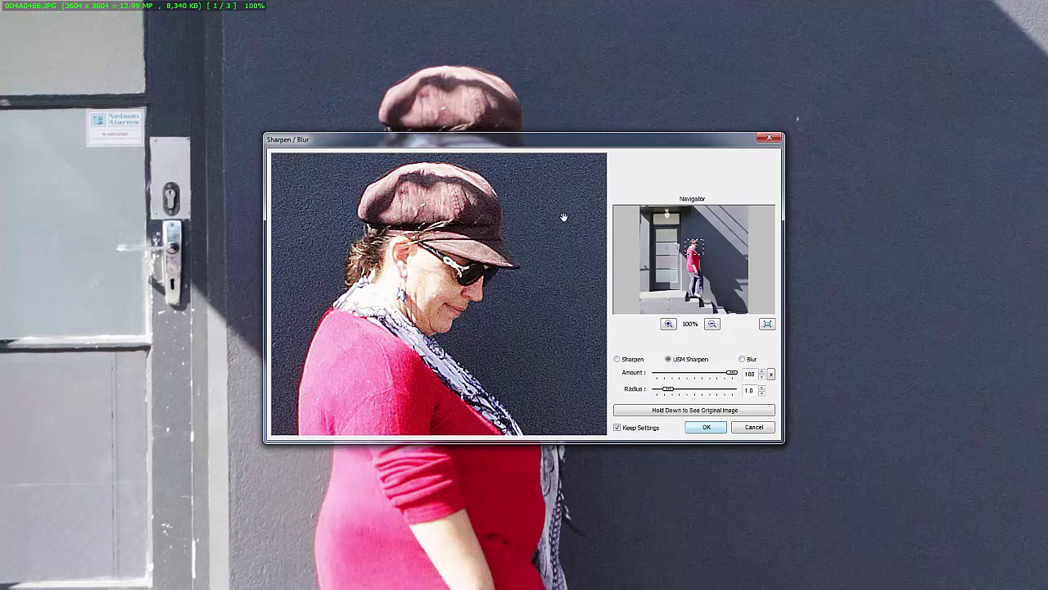
left_click(668, 323)
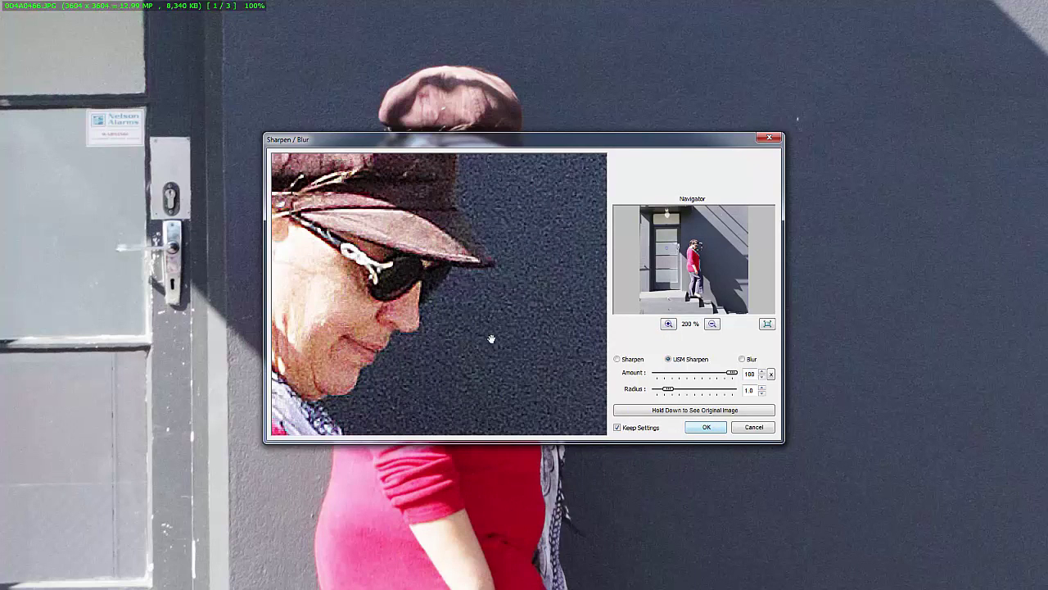
left_click_drag(731, 373, 695, 373)
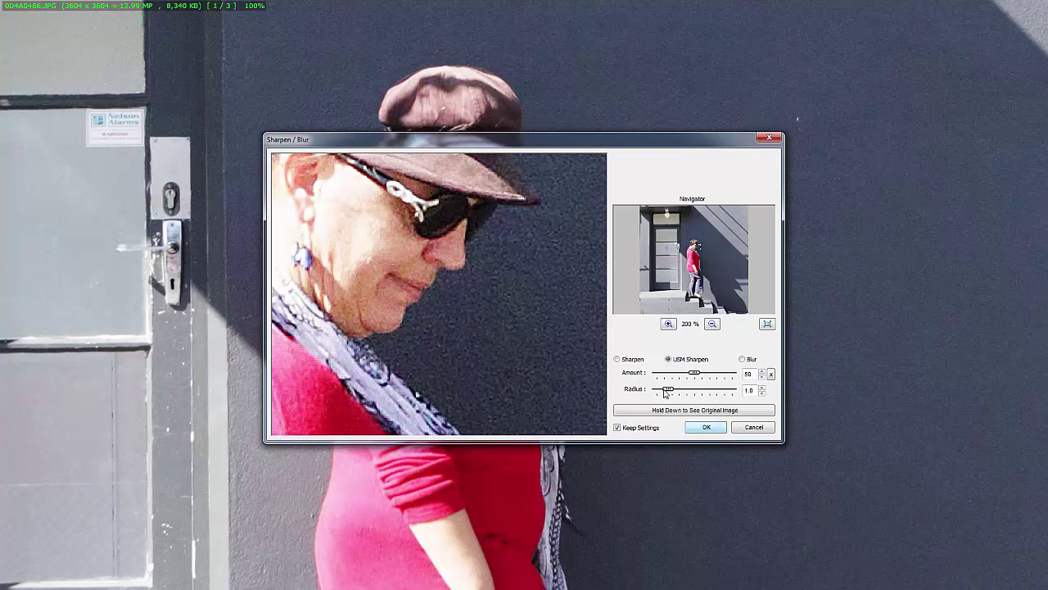
left_click(699, 412)
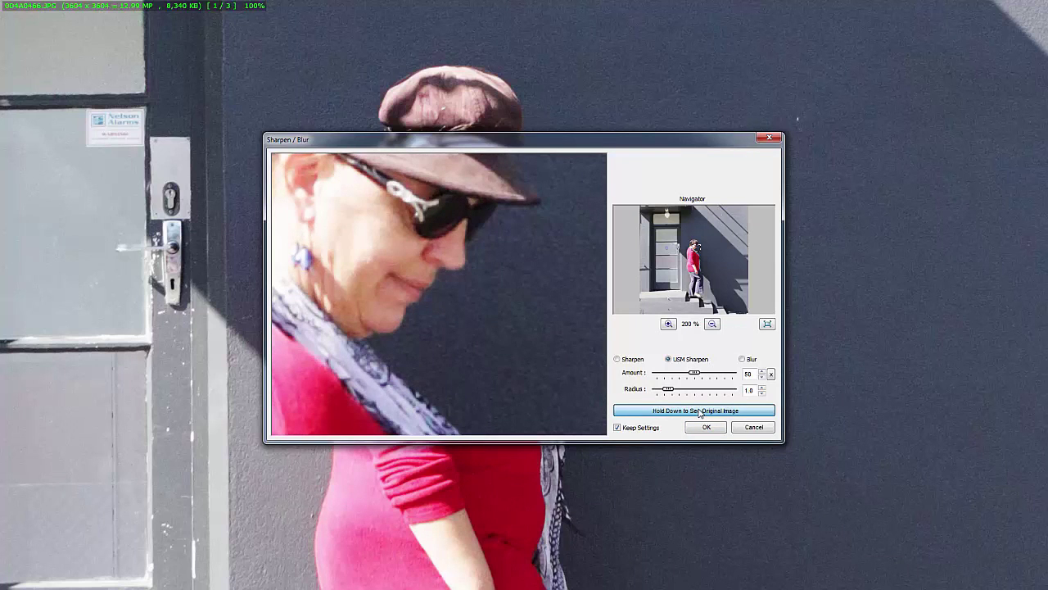
left_click(712, 324)
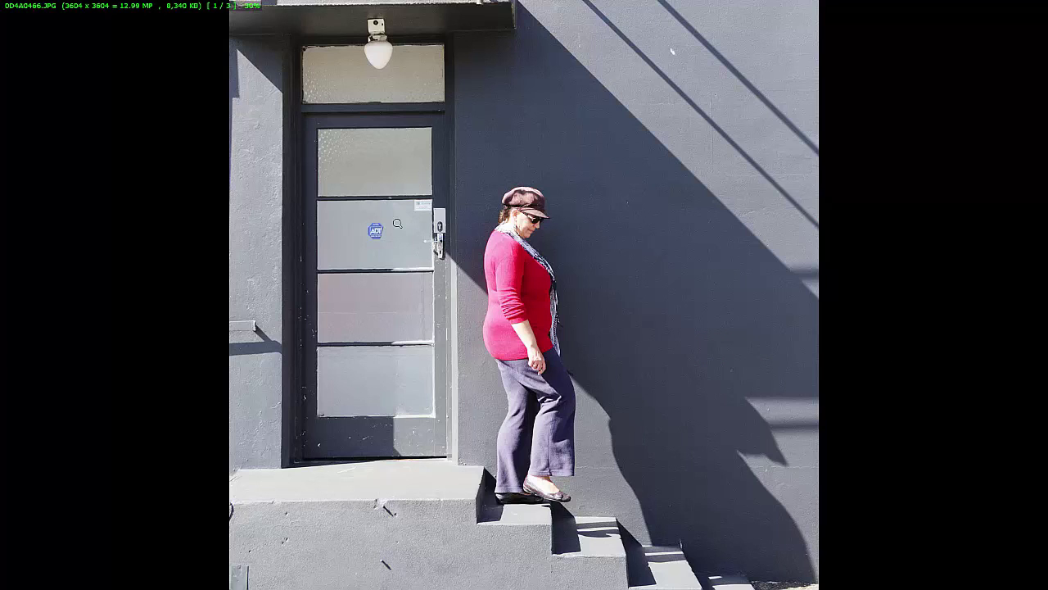
- Open Clone and Heal on the door's ADT sticker and switch from Heal to Clone
mouse_move(2, 262)
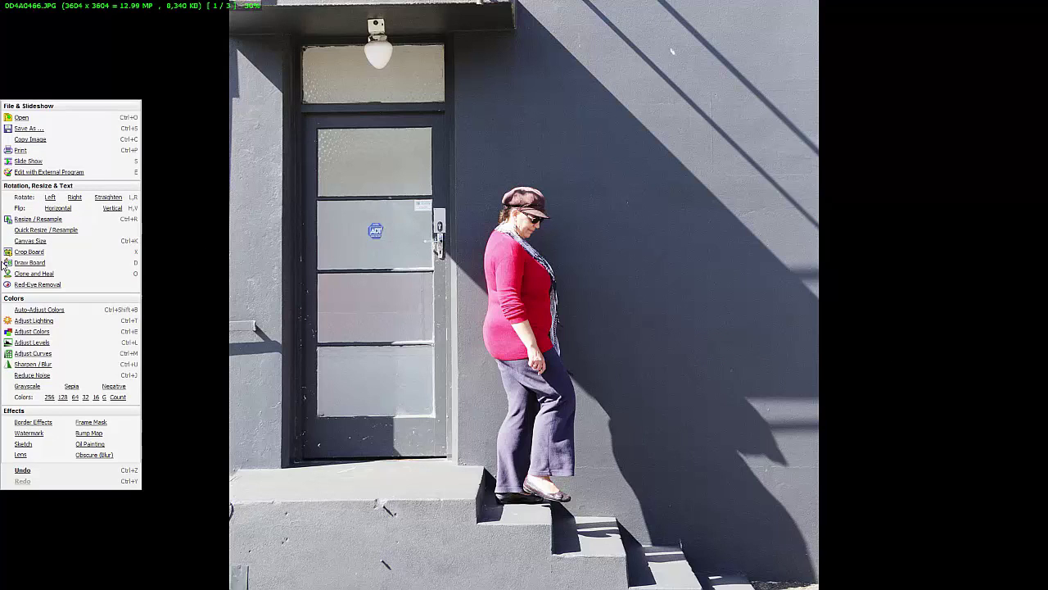
left_click(33, 273)
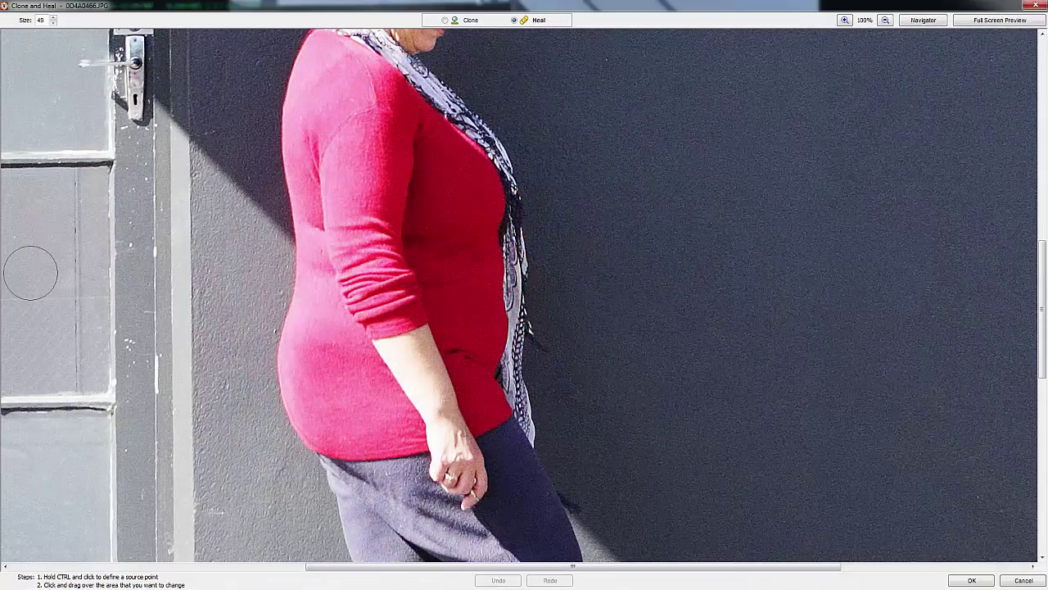
left_click_drag(323, 568, 129, 570)
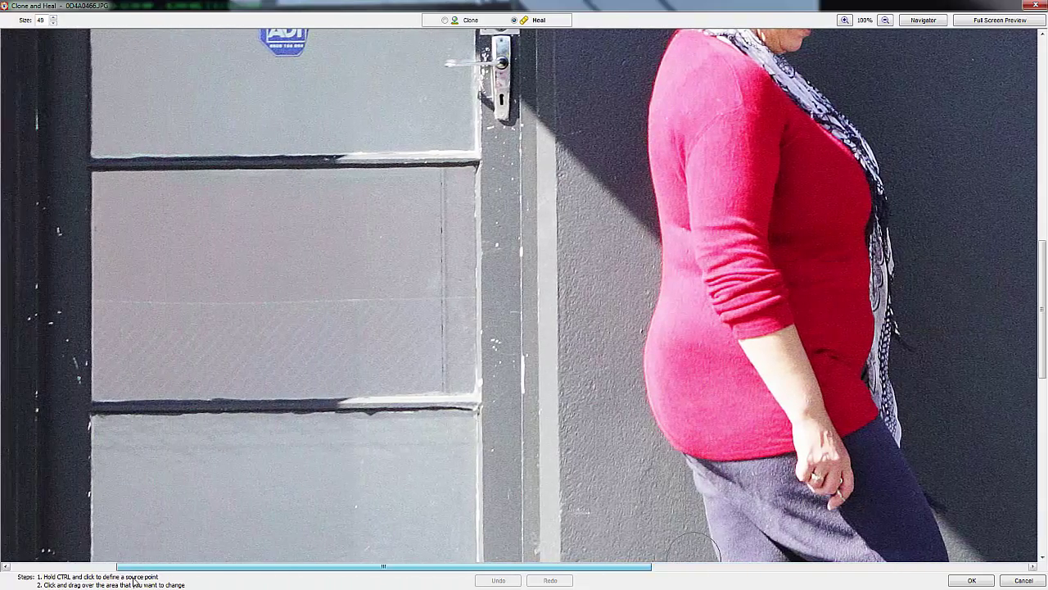
left_click_drag(1043, 259, 1043, 173)
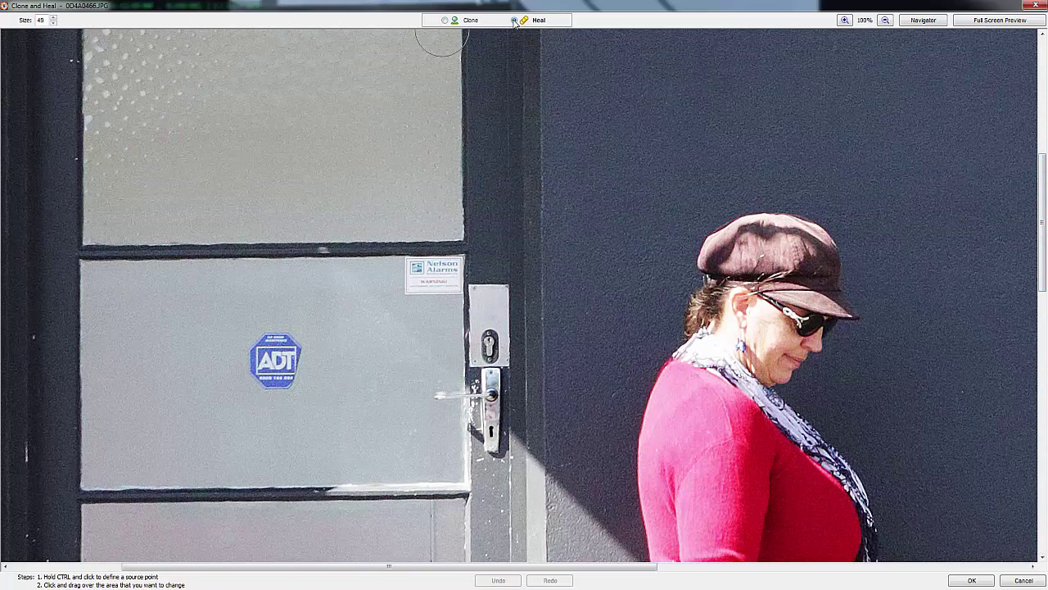
left_click(445, 20)
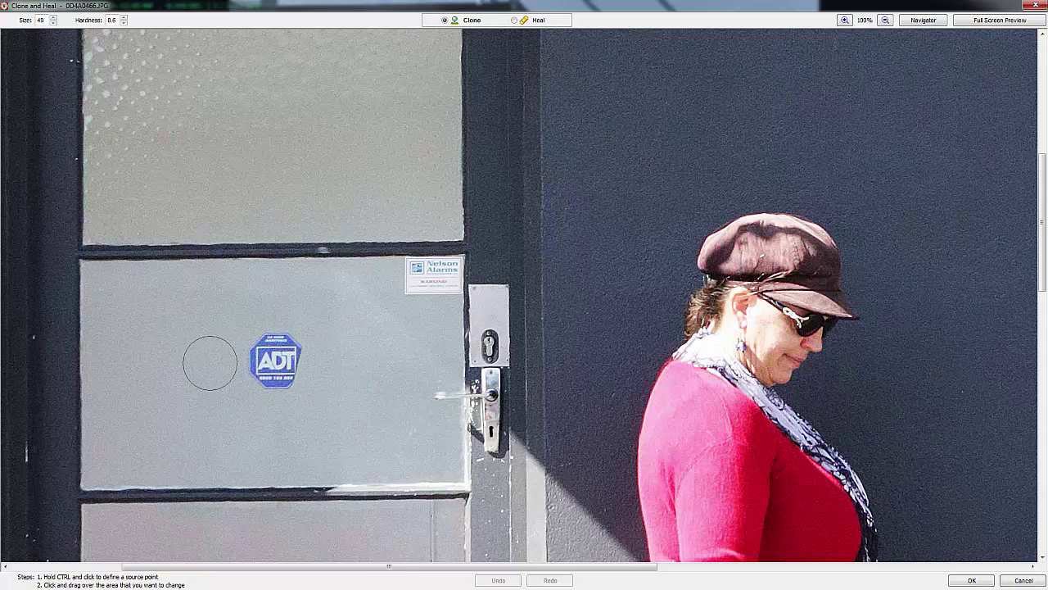
- Sample clean door glass beside the ADT sticker and clone it over the sticker, undoing the first stroke and repainting
left_click(210, 363, "ctrl")
left_click(208, 359, "ctrl")
left_click_drag(235, 356, 274, 358)
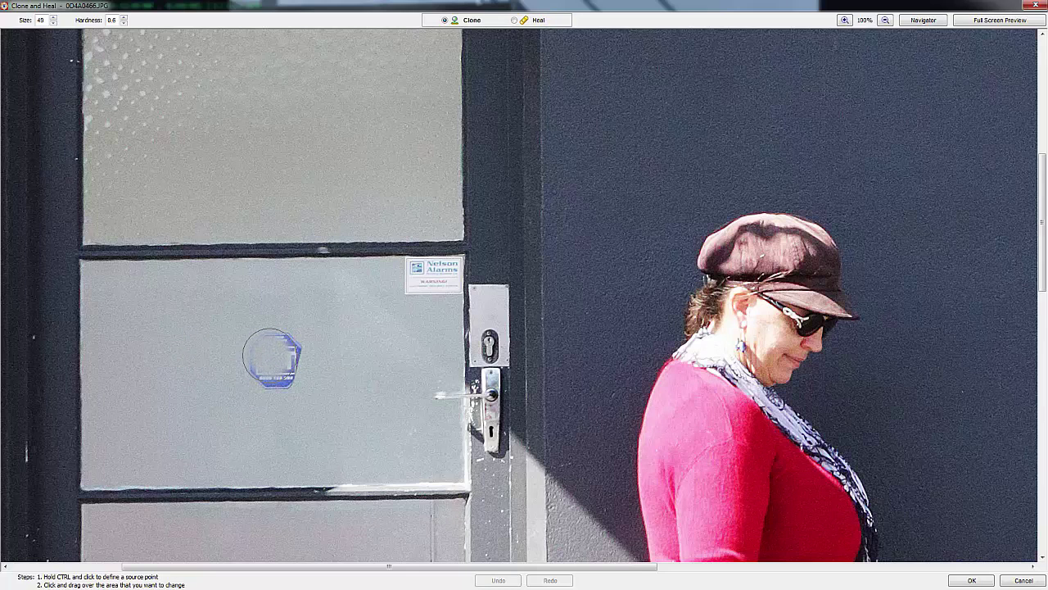
key("ctrl+z")
mouse_move(272, 358)
left_mouse_down()
mouse_move(247, 361)
mouse_move(249, 375)
mouse_move(273, 383)
mouse_move(284, 350)
left_mouse_up()
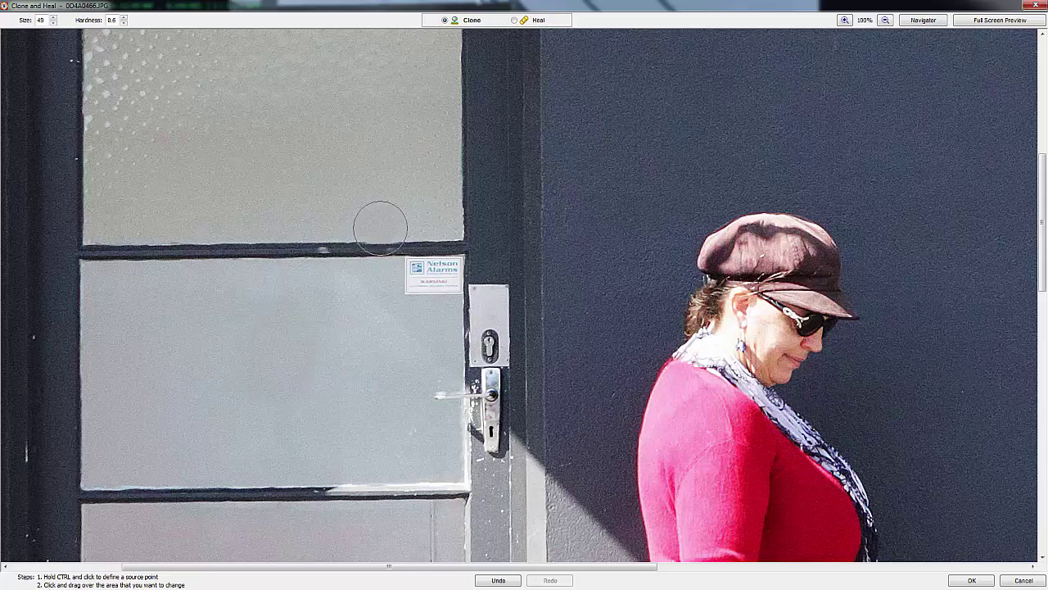
left_click_drag(1043, 226, 1042, 81)
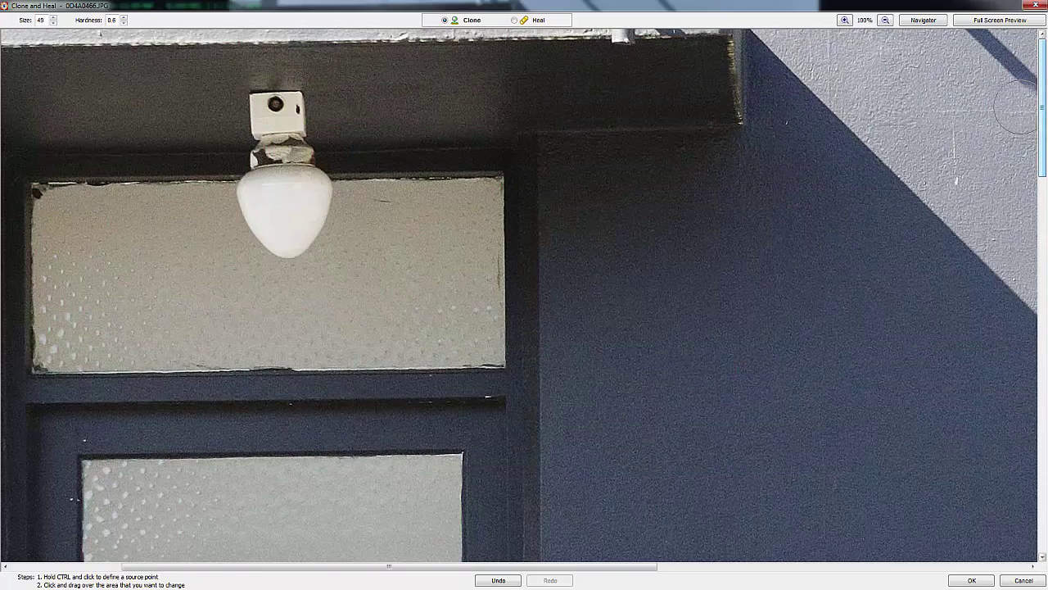
- Sample clean wall texture between the two diagonal shadow lines and clone it over the white paint mark there
left_click_drag(603, 567, 986, 565)
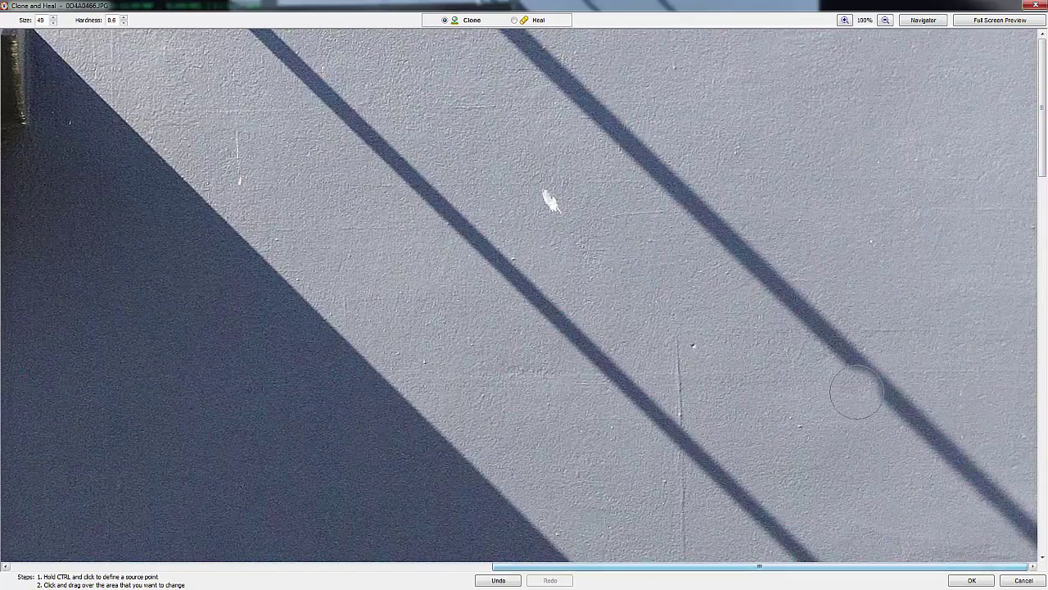
key("ctrl")
left_click(594, 243, "ctrl")
mouse_move(551, 201)
left_mouse_down()
mouse_move(564, 201)
mouse_move(538, 201)
mouse_move(569, 209)
left_mouse_up()
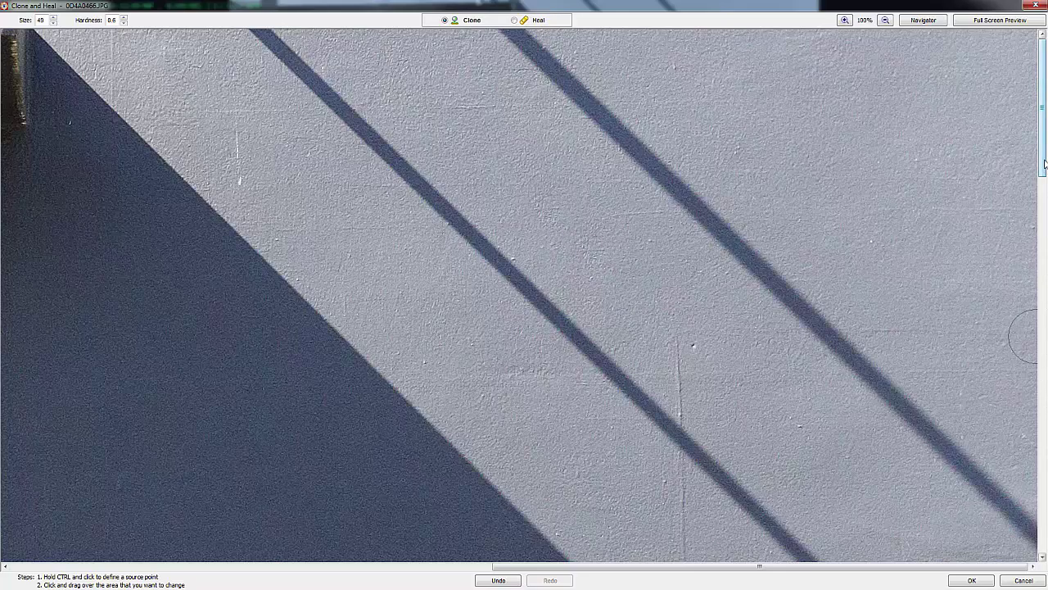
- Remove the two lower protruding nails and their shadows from the concrete wall below the doorstep, using Clone and then Heal
left_click_drag(1043, 164, 1043, 547)
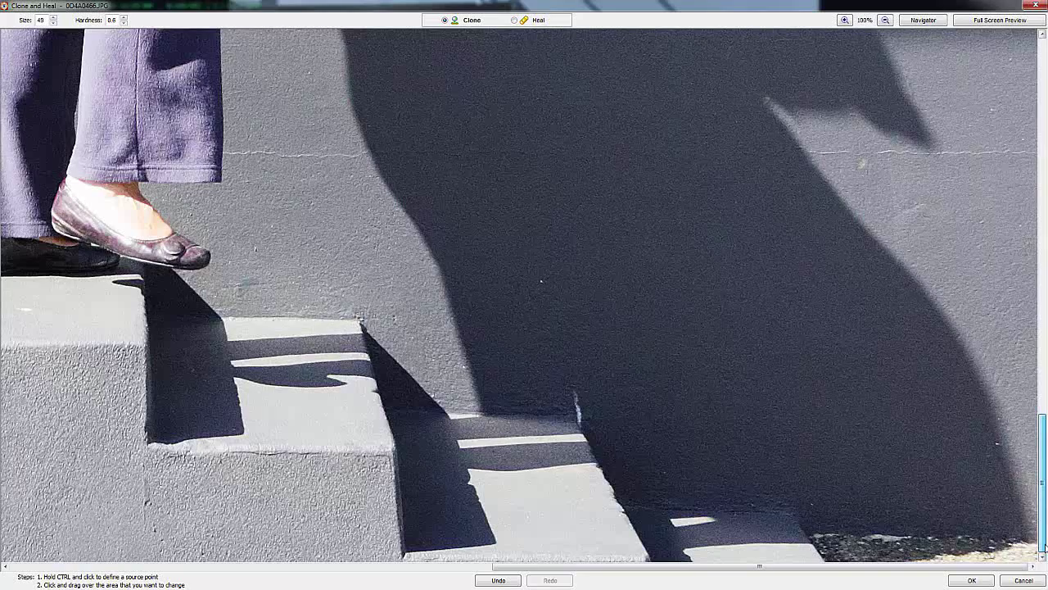
left_click(420, 567)
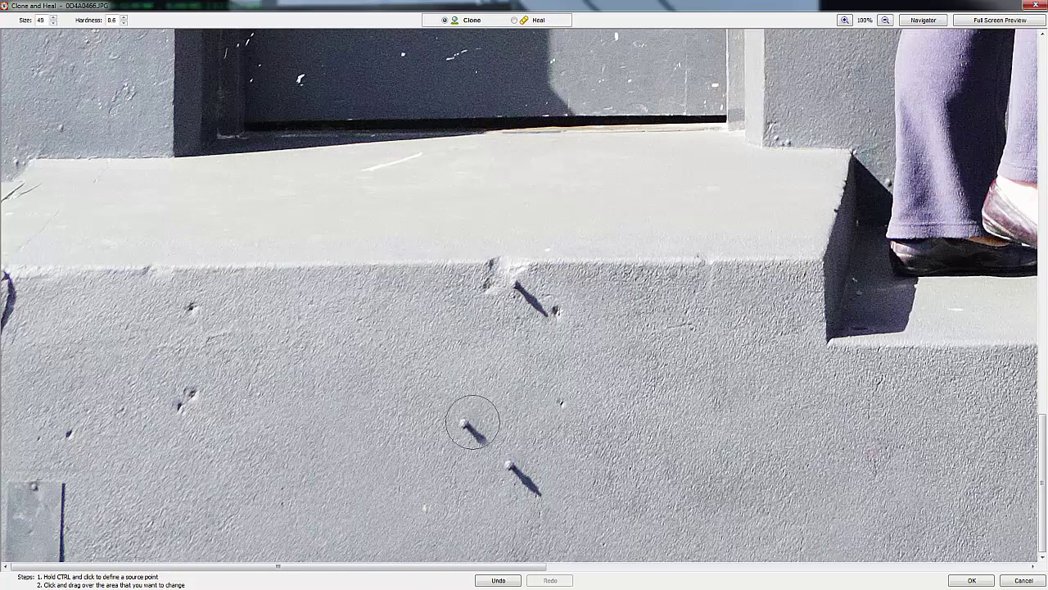
left_click(472, 423)
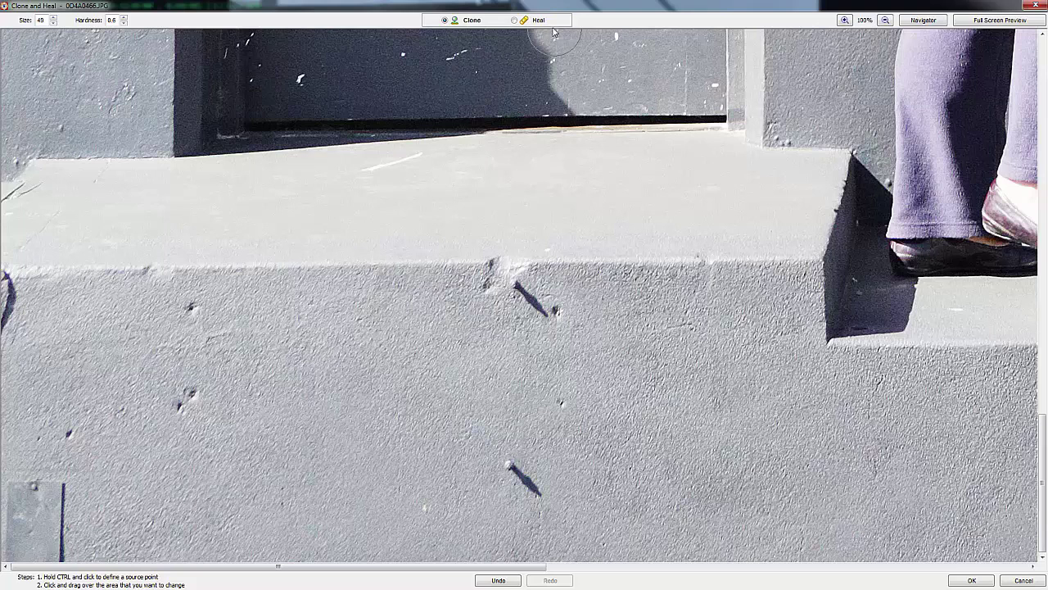
left_click(514, 20)
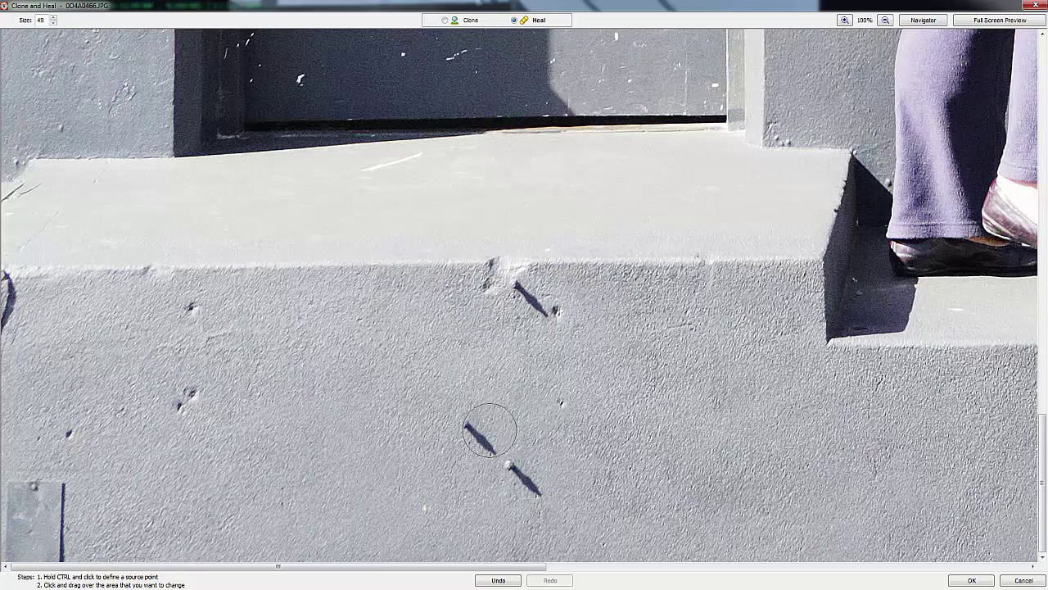
mouse_move(475, 451)
left_mouse_down()
mouse_move(513, 466)
mouse_move(509, 456)
mouse_move(529, 487)
left_mouse_up()
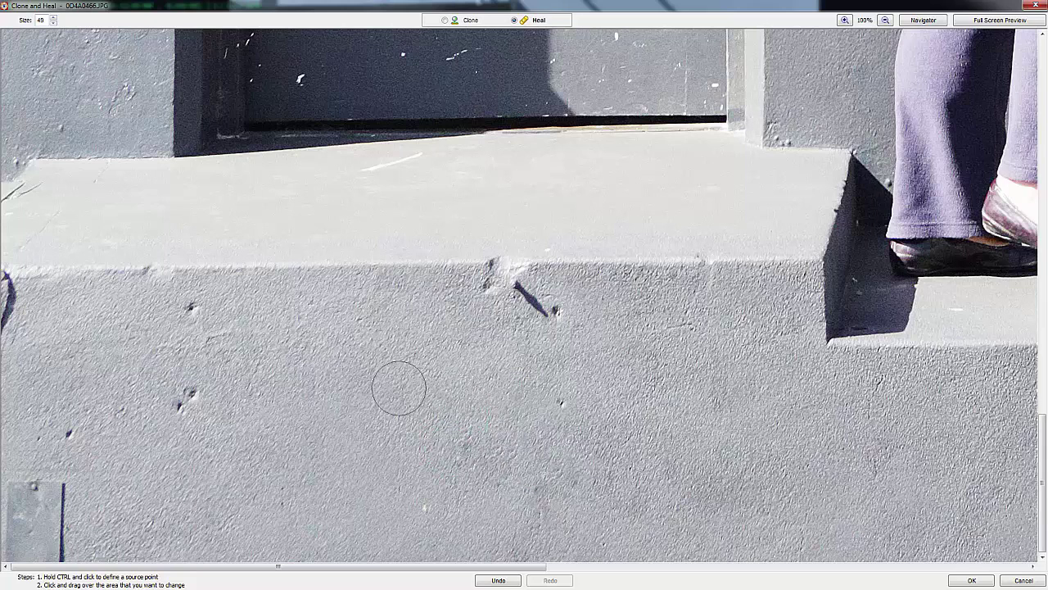
- Try healing the chipped hole in the concrete below the doorstep, undo the last stroke, and apply the retouching
left_click_drag(185, 410, 187, 402)
left_click(499, 580)
left_click(972, 579)
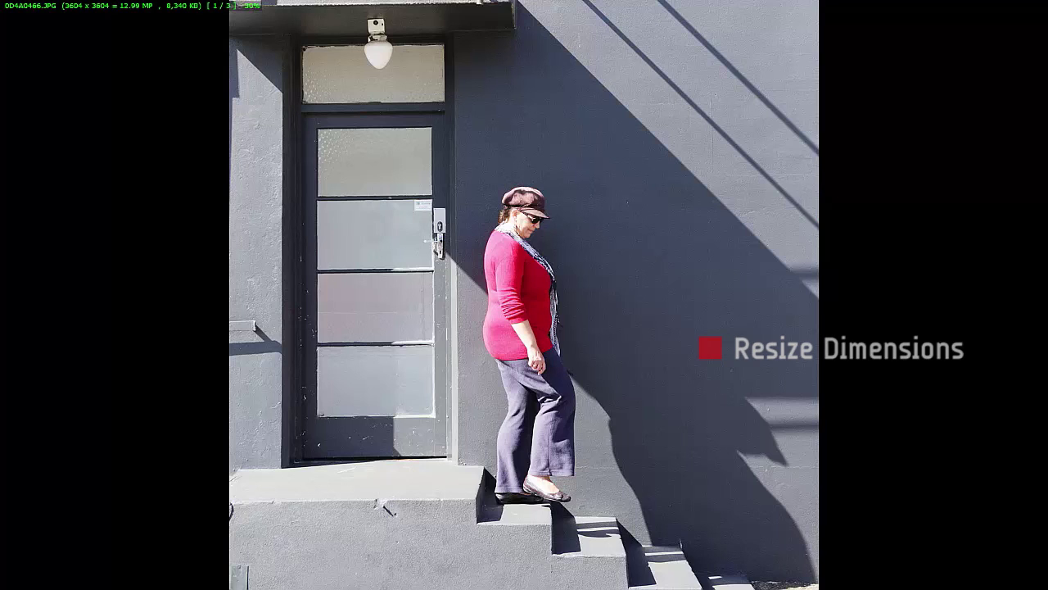
- Open Resize / Resample for the photo, look at the Percent and Print Size modes, and return to Pixels
mouse_move(2, 216)
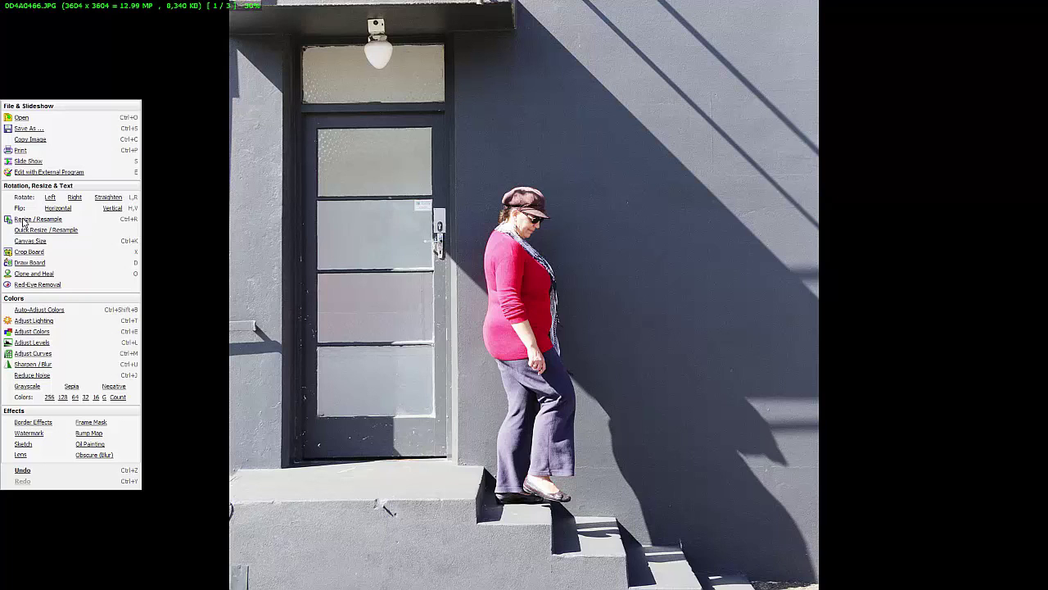
left_click(23, 222)
left_click_drag(456, 196, 161, 199)
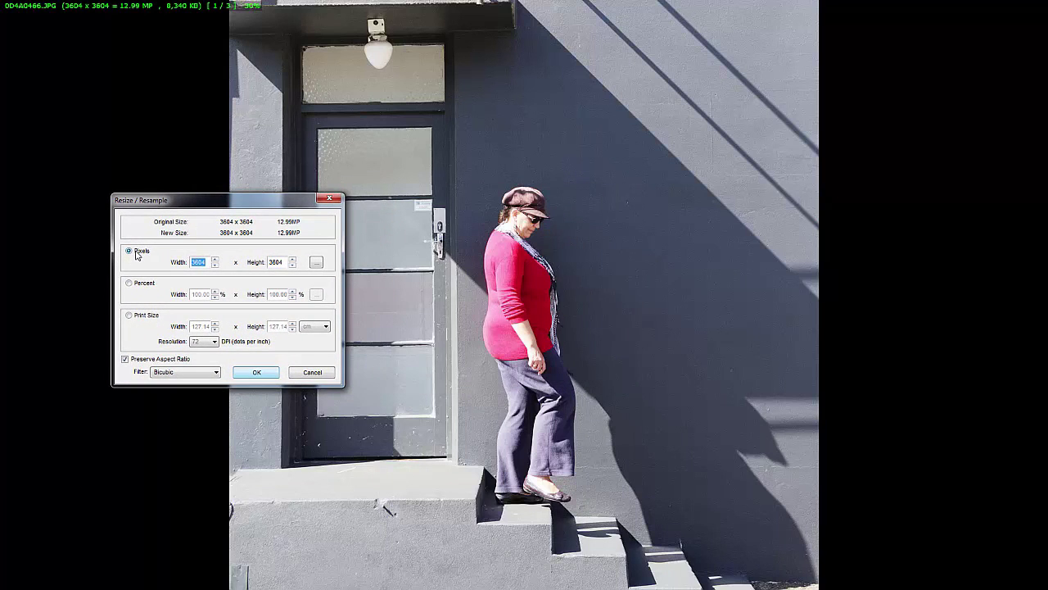
left_click(138, 283)
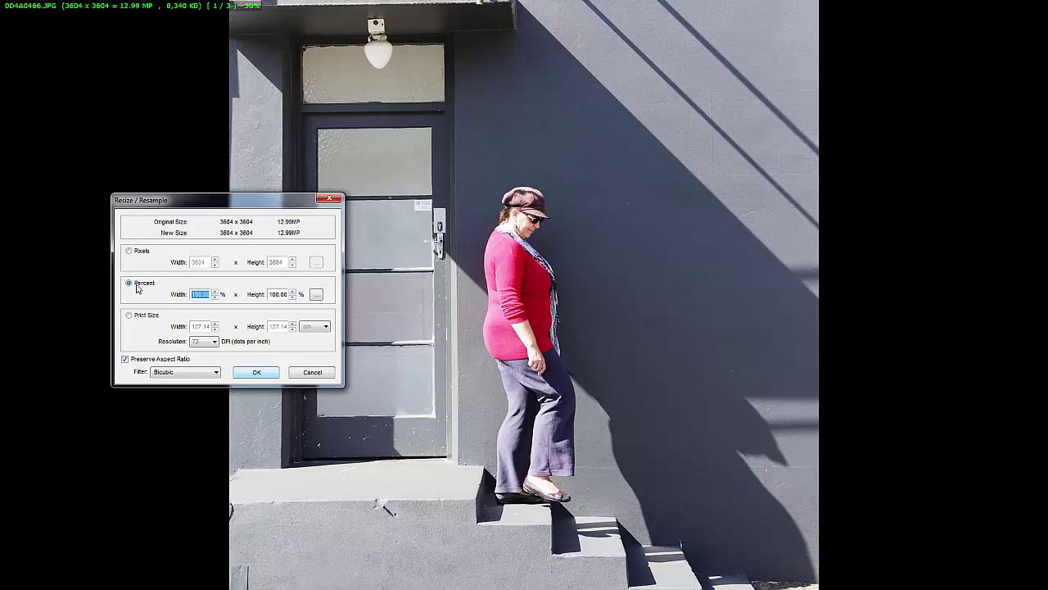
left_click(135, 317)
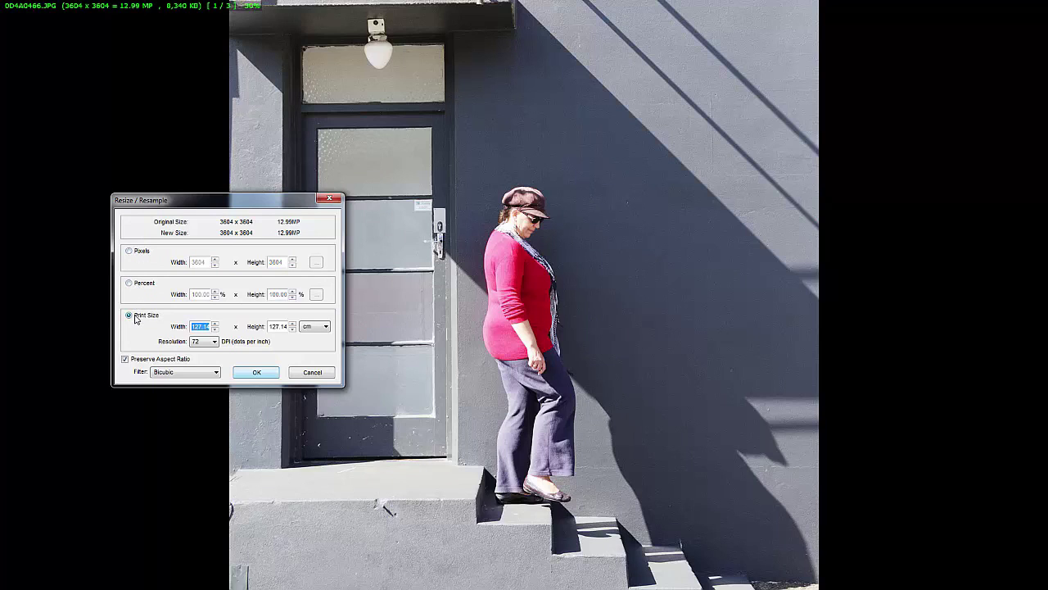
left_click(138, 251)
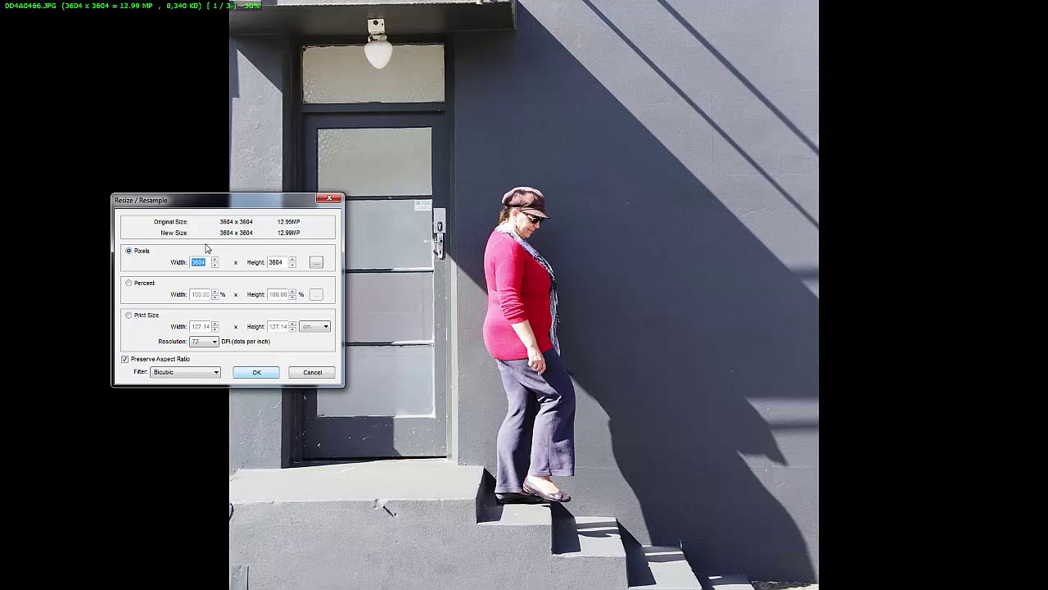
- Set the new width to 1500 pixels with the aspect ratio preserved, look through the preset sizes, and apply the resize
type("1500")
left_click(316, 262)
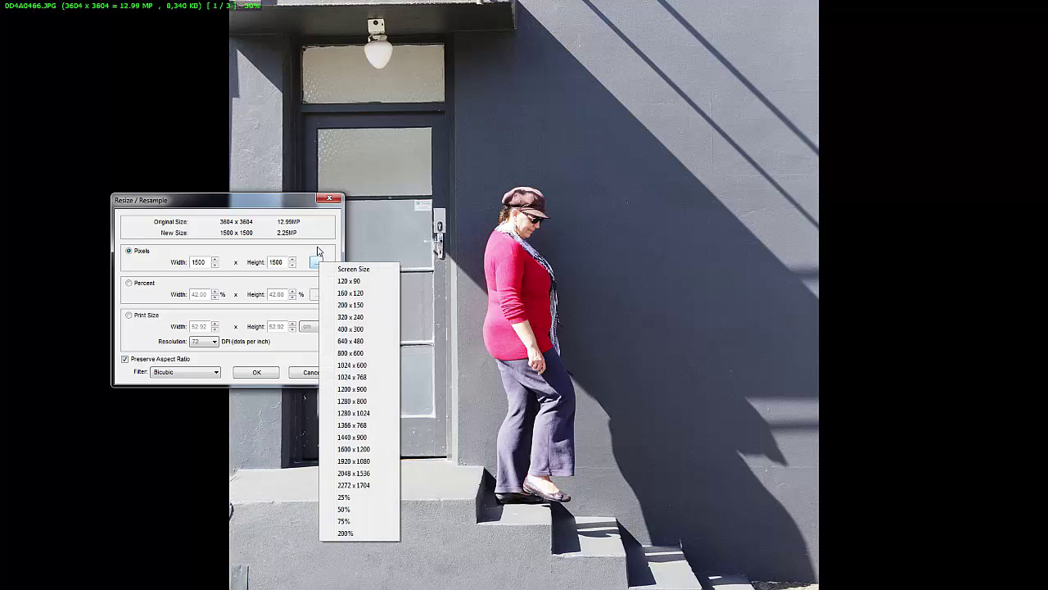
left_click(311, 238)
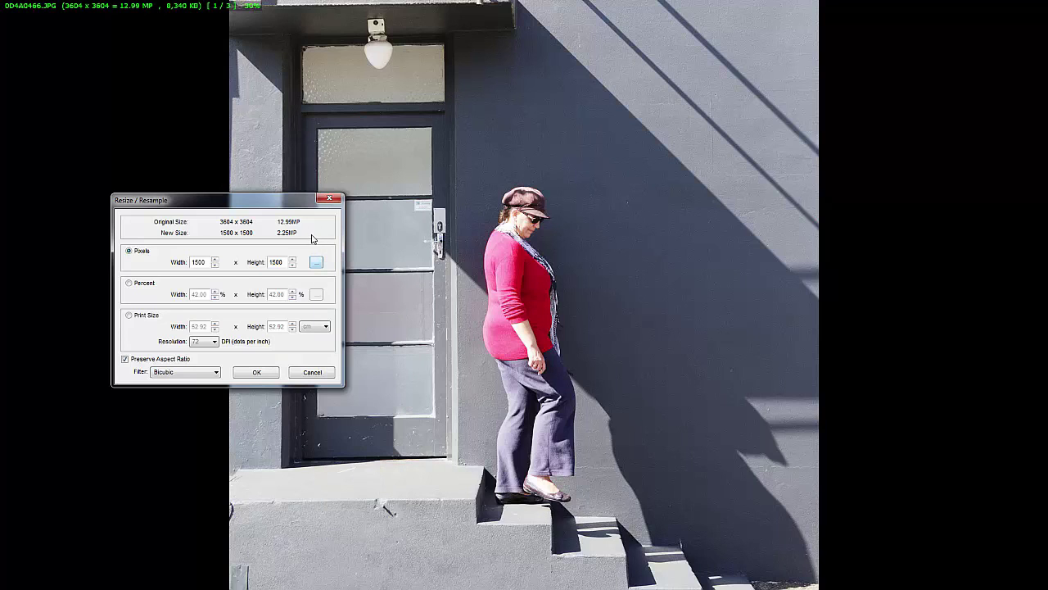
left_click(257, 372)
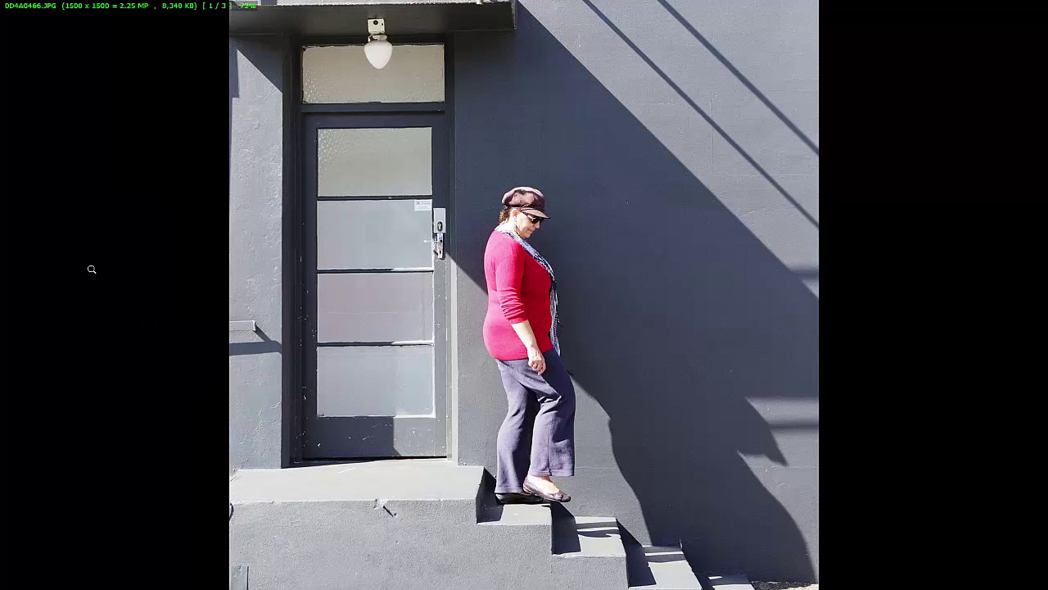
- Save the resized photo as a JPEG named FINISHED PICCIE.JPG in the 02_Likely Fixups folder
mouse_move(26, 583)
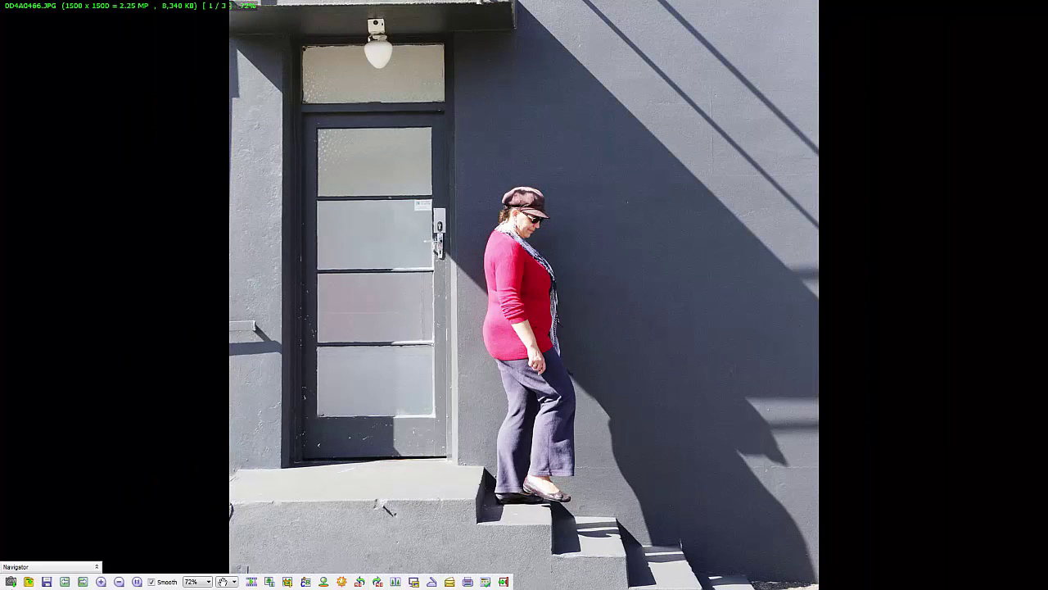
left_click(46, 582)
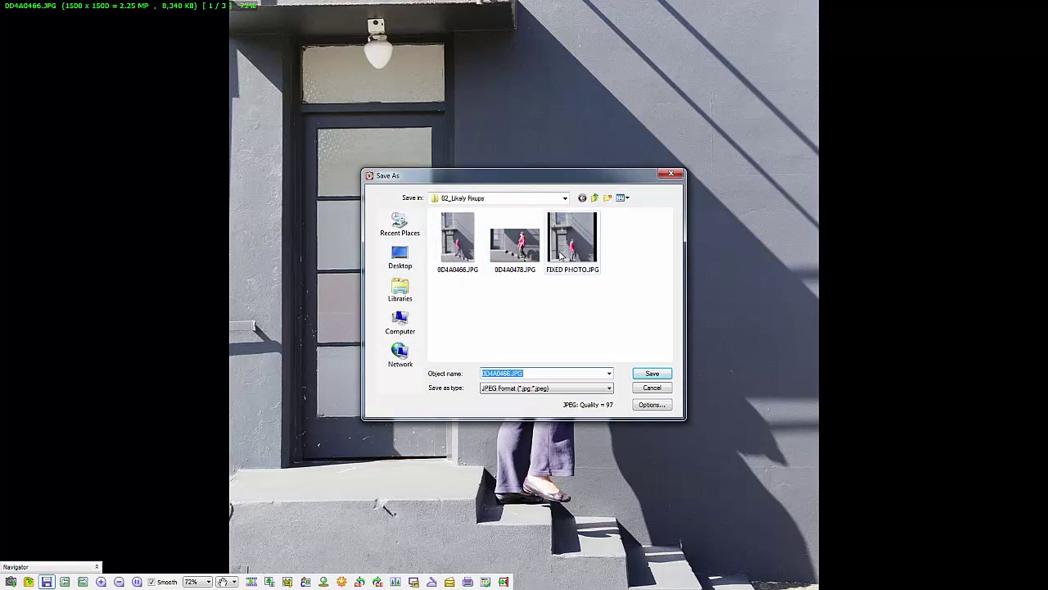
left_click(508, 373)
double_click(508, 374)
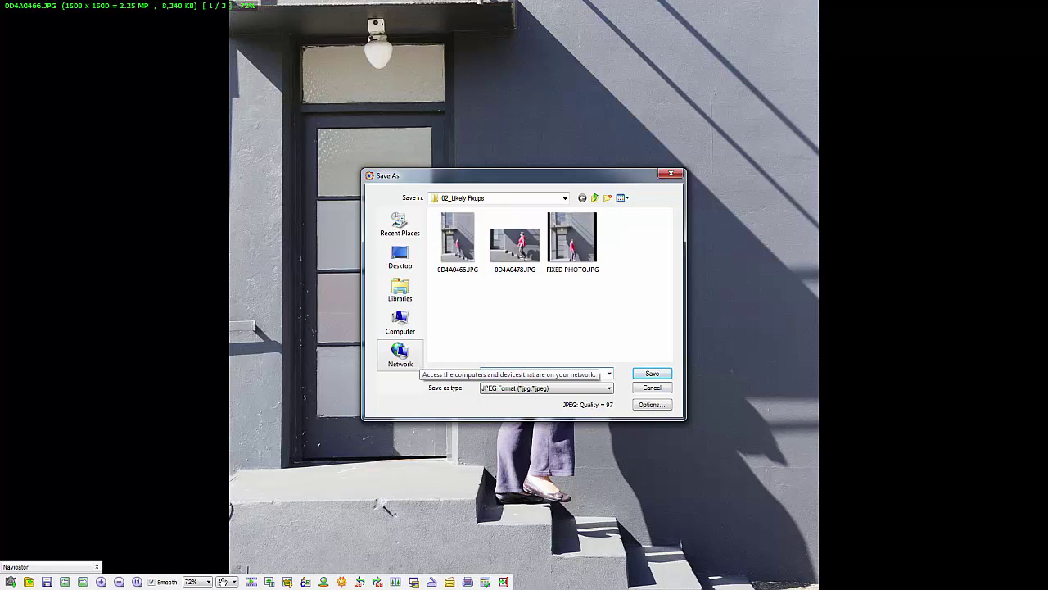
type("FINISHED PICCIE.JPG")
left_click(644, 372)
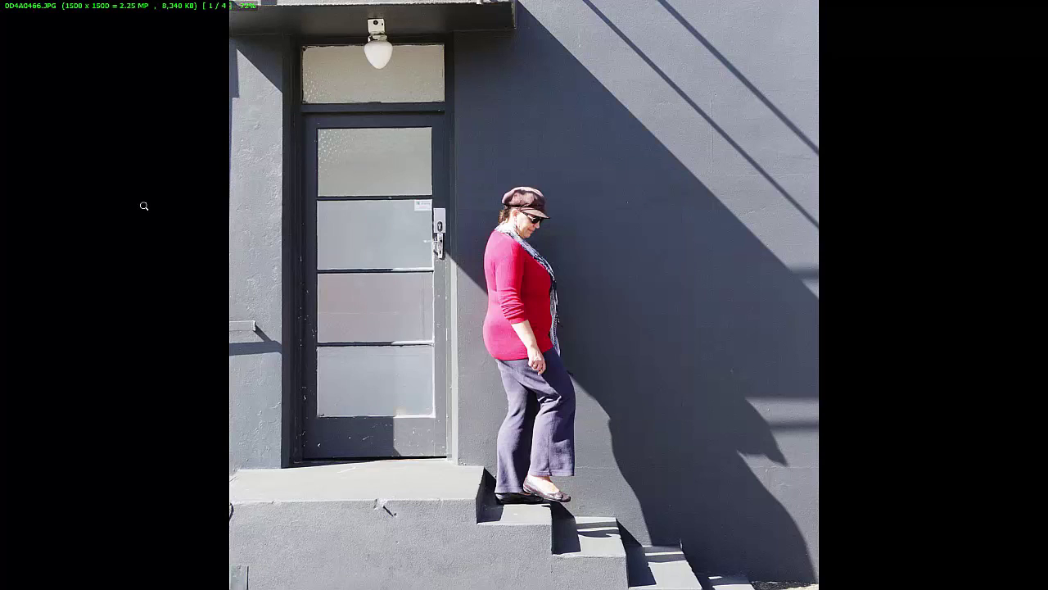